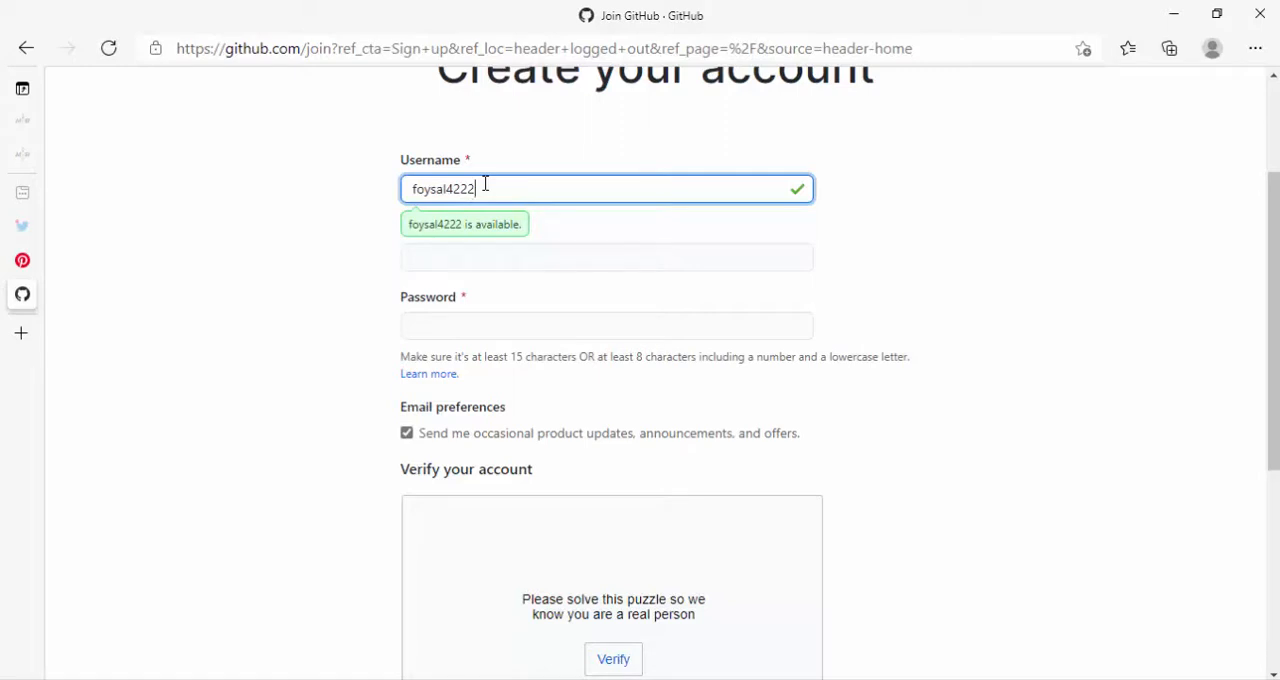
- Fill in the email address in the sign-up form
{"action": "left_click", "coordinate": [532, 257]}
{"action": "left_click", "coordinate": [360, 268]}
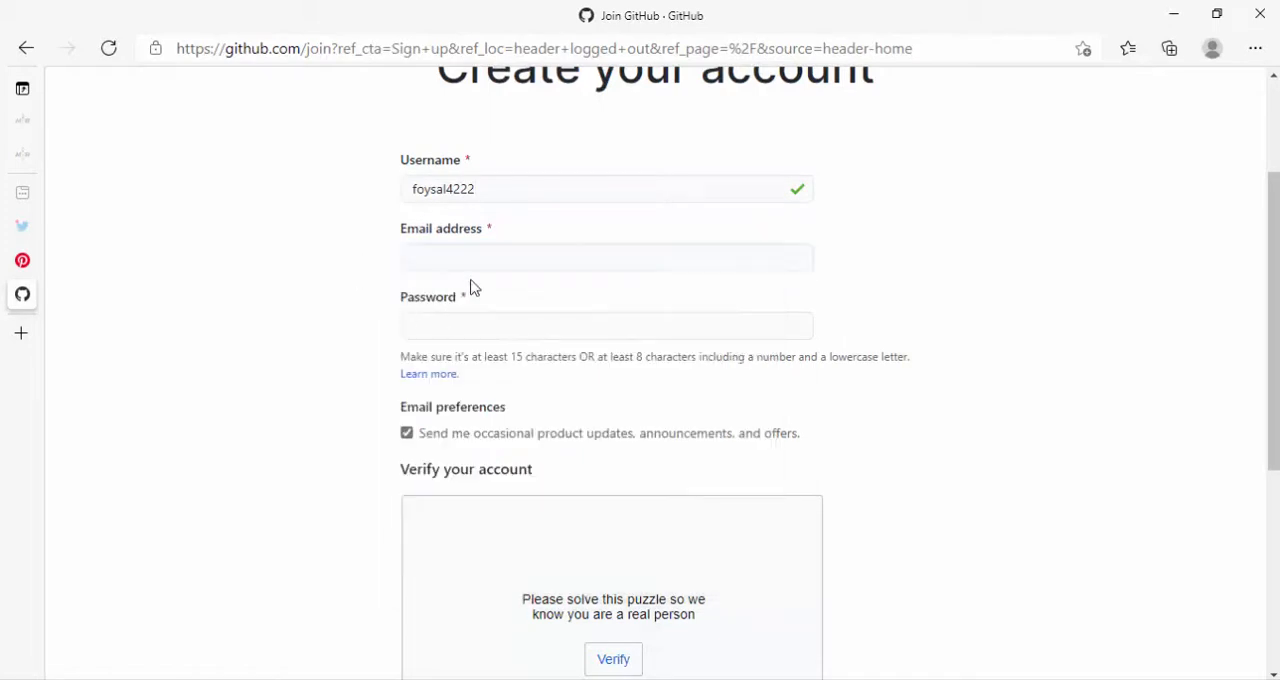
{"action": "left_click", "coordinate": [464, 257]}
{"action": "left_click", "coordinate": [466, 292]}
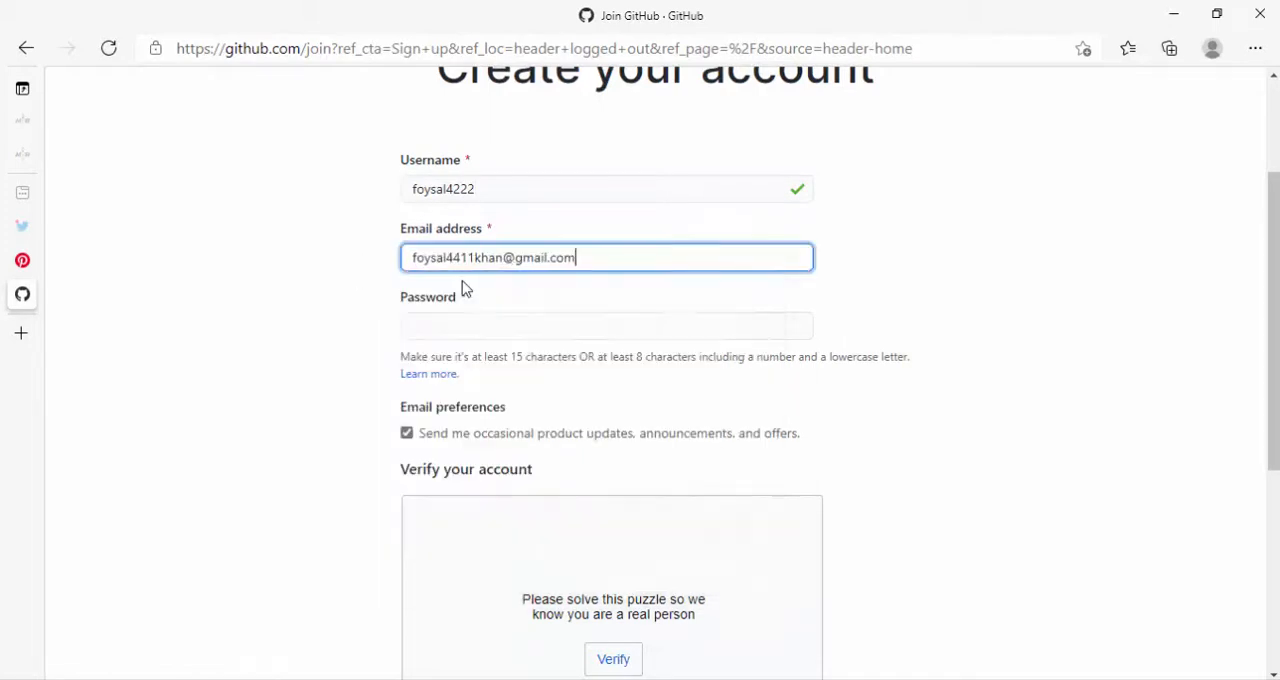
- Enter the account password in the sign-up form's password field
{"action": "scroll", "coordinate": [480, 262], "scroll_direction": "down", "scroll_amount": 2}
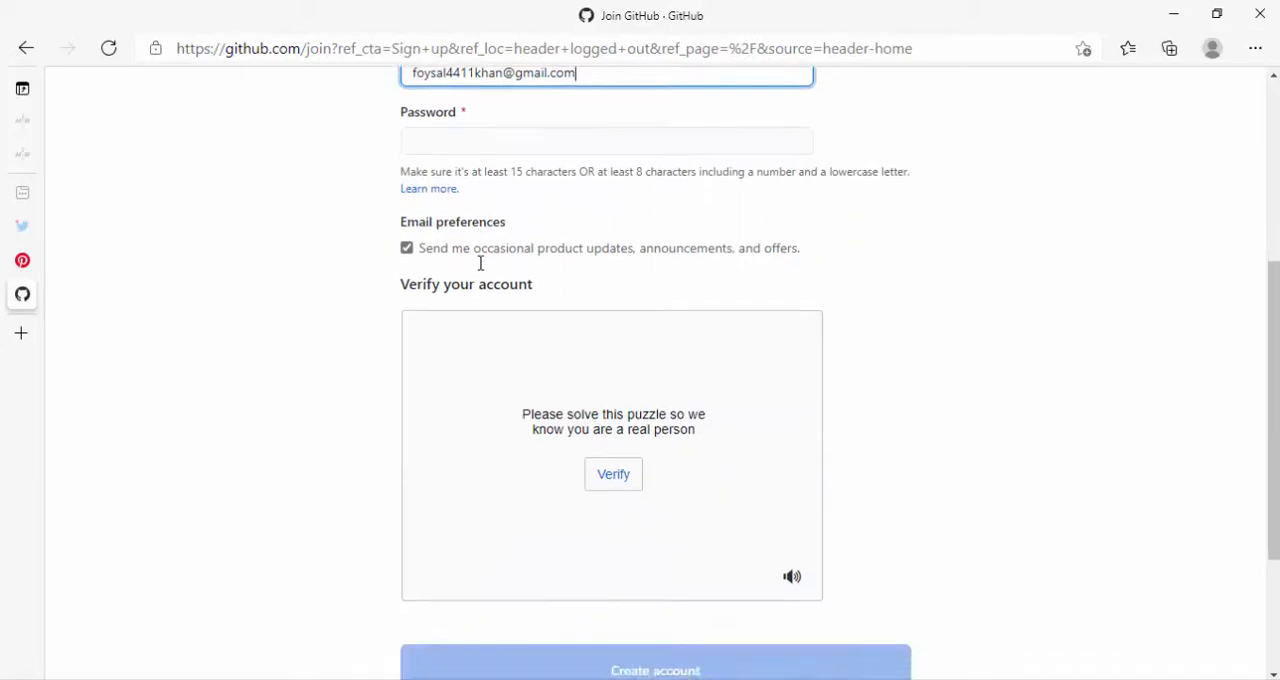
{"action": "left_click", "coordinate": [462, 143]}
{"action": "type", "text": "**********"}
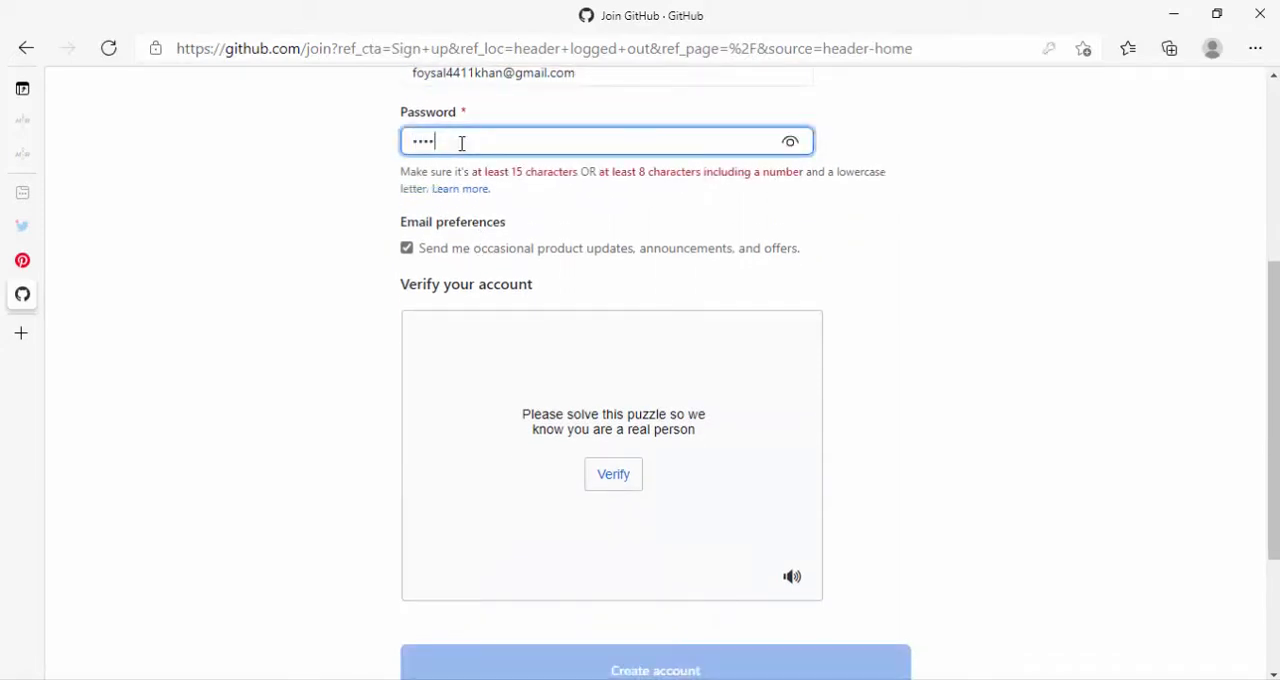
{"action": "type", "text": "*"}
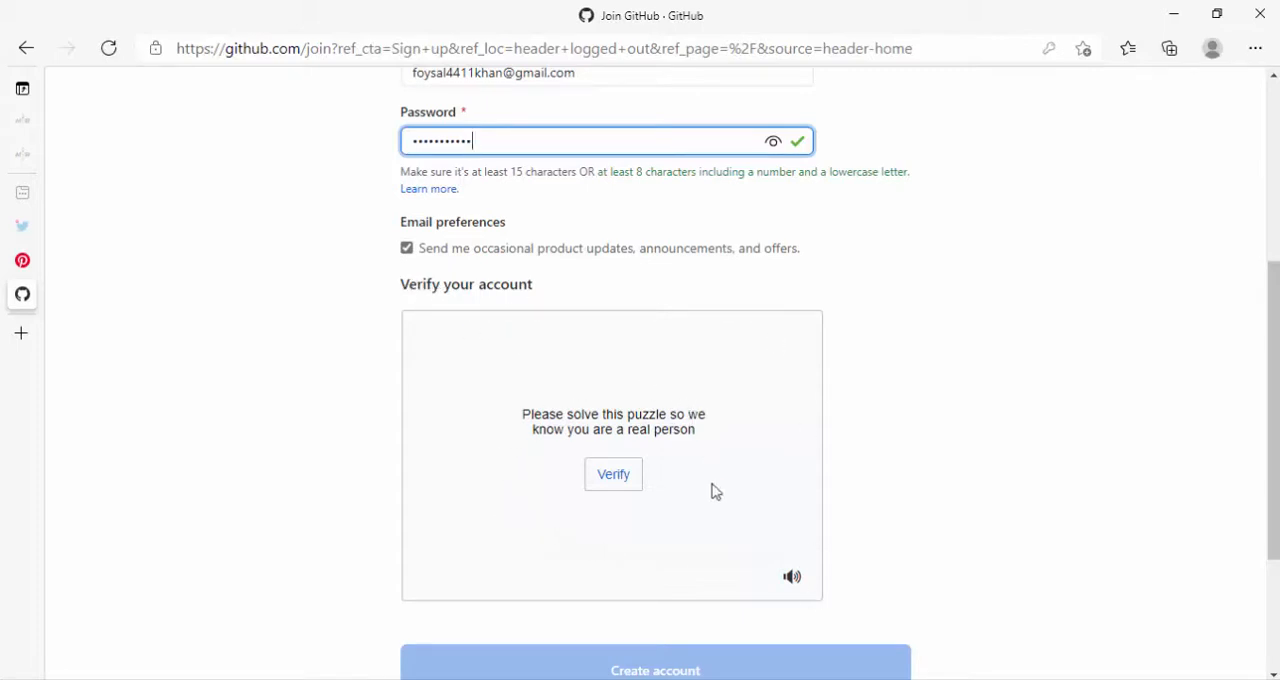
- Solve the account verification puzzle by picking the spiral galaxy images, and submit the form to create the account
{"action": "left_click", "coordinate": [617, 490]}
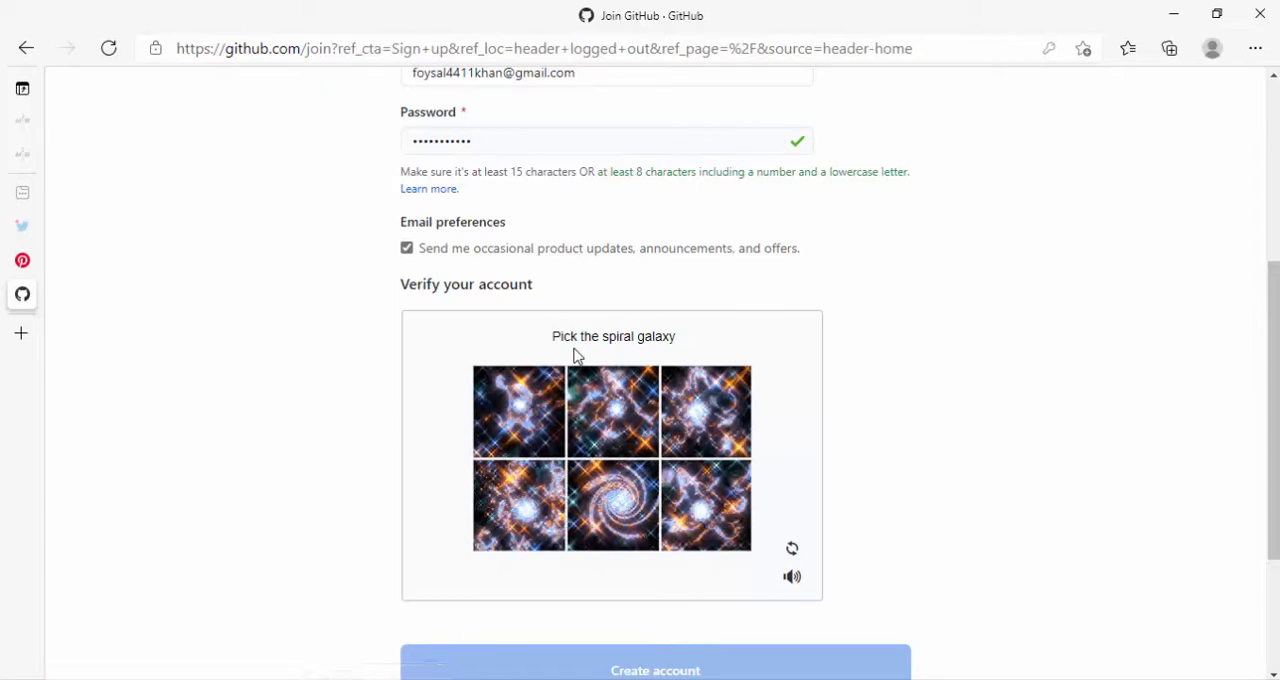
{"action": "left_click", "coordinate": [621, 521]}
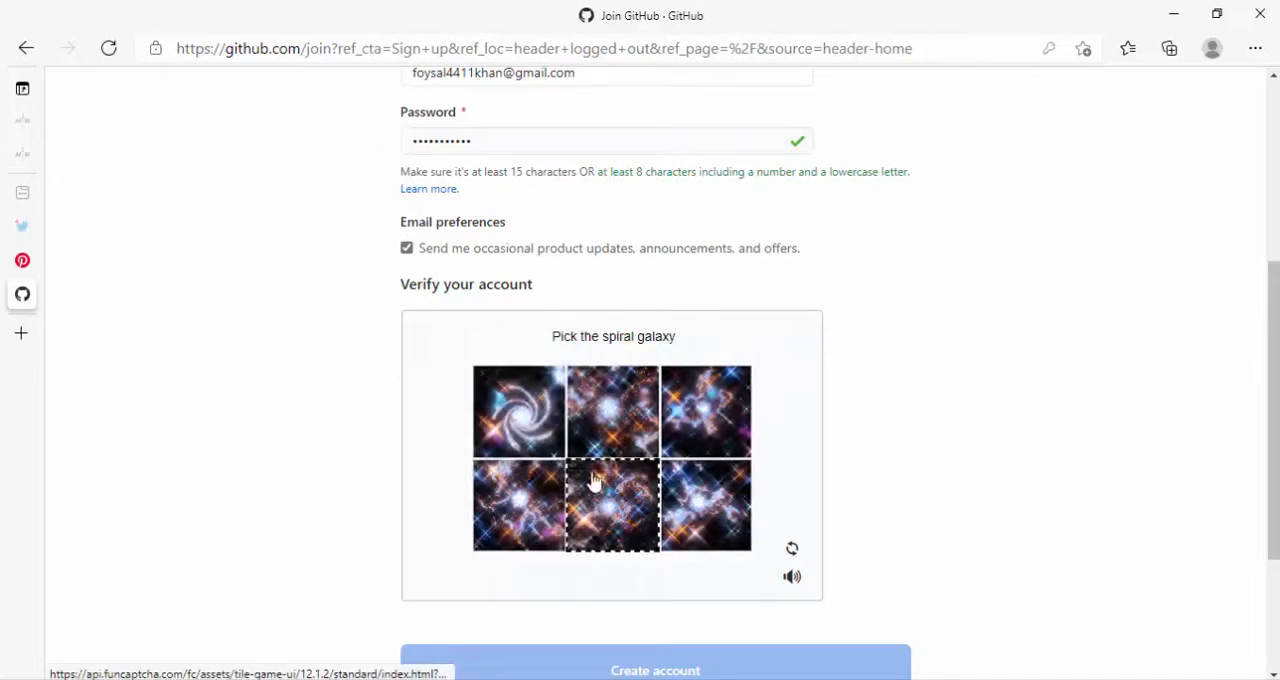
{"action": "left_click", "coordinate": [521, 417]}
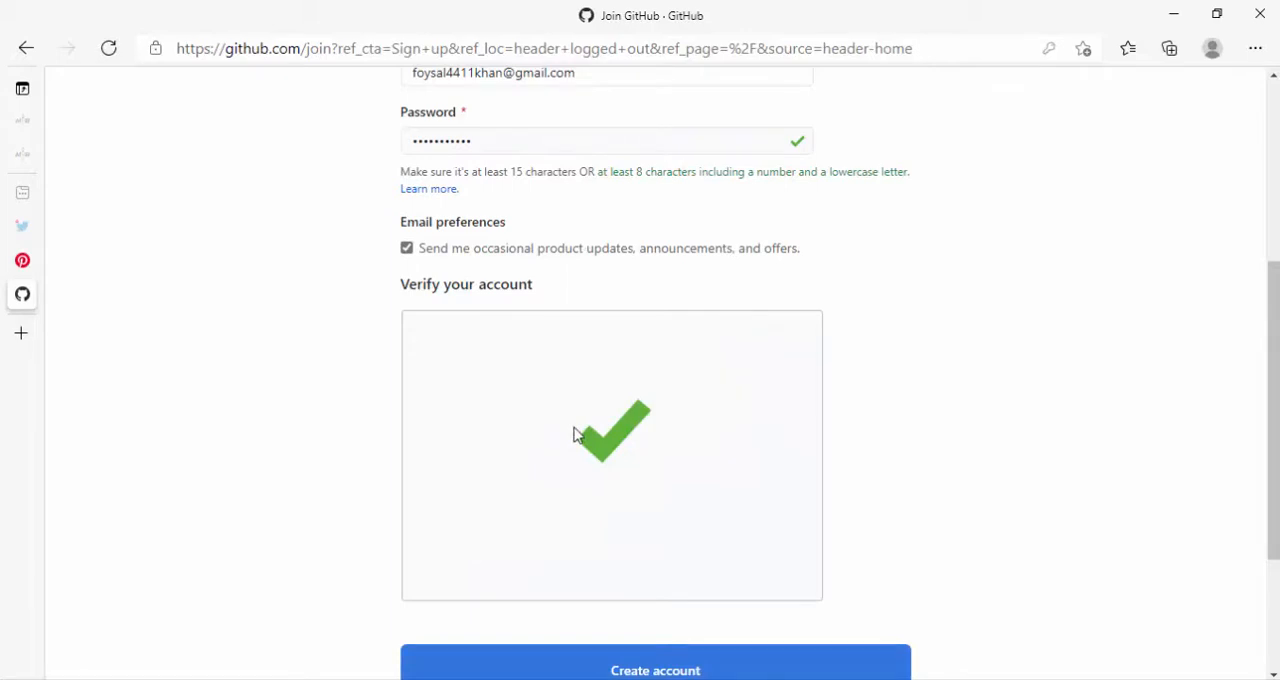
{"action": "scroll", "coordinate": [575, 435], "scroll_direction": "down", "scroll_amount": 2}
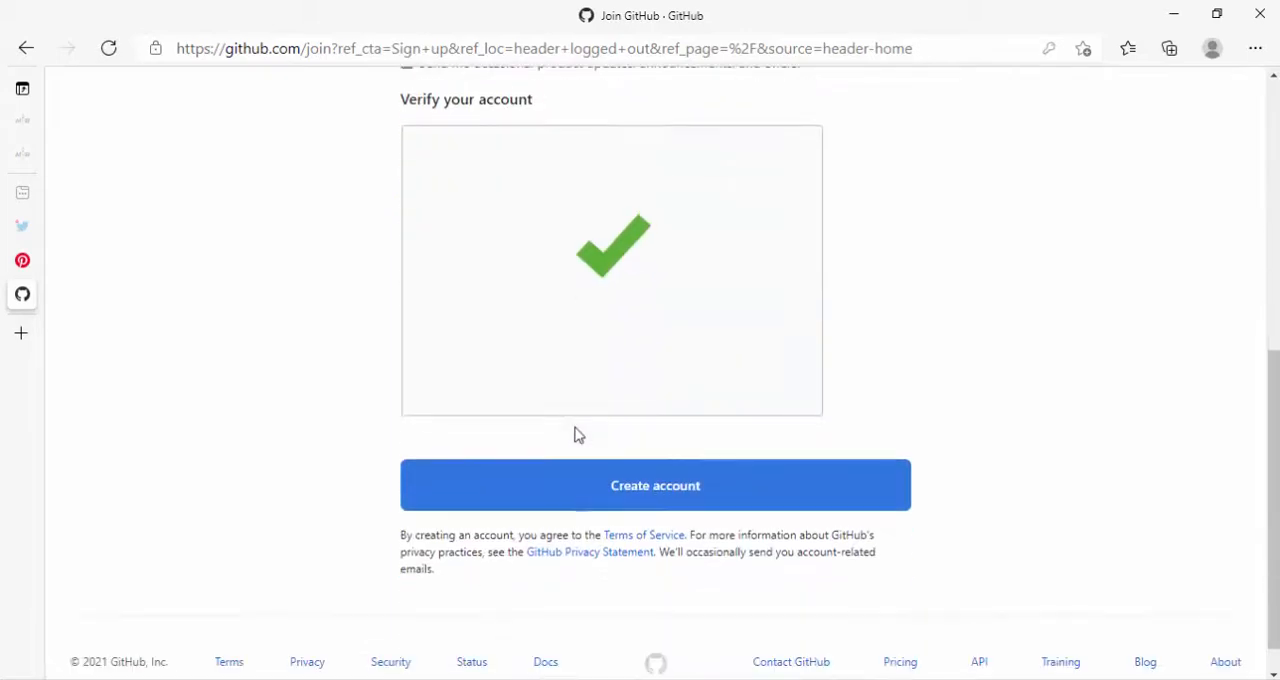
{"action": "left_click", "coordinate": [676, 501]}
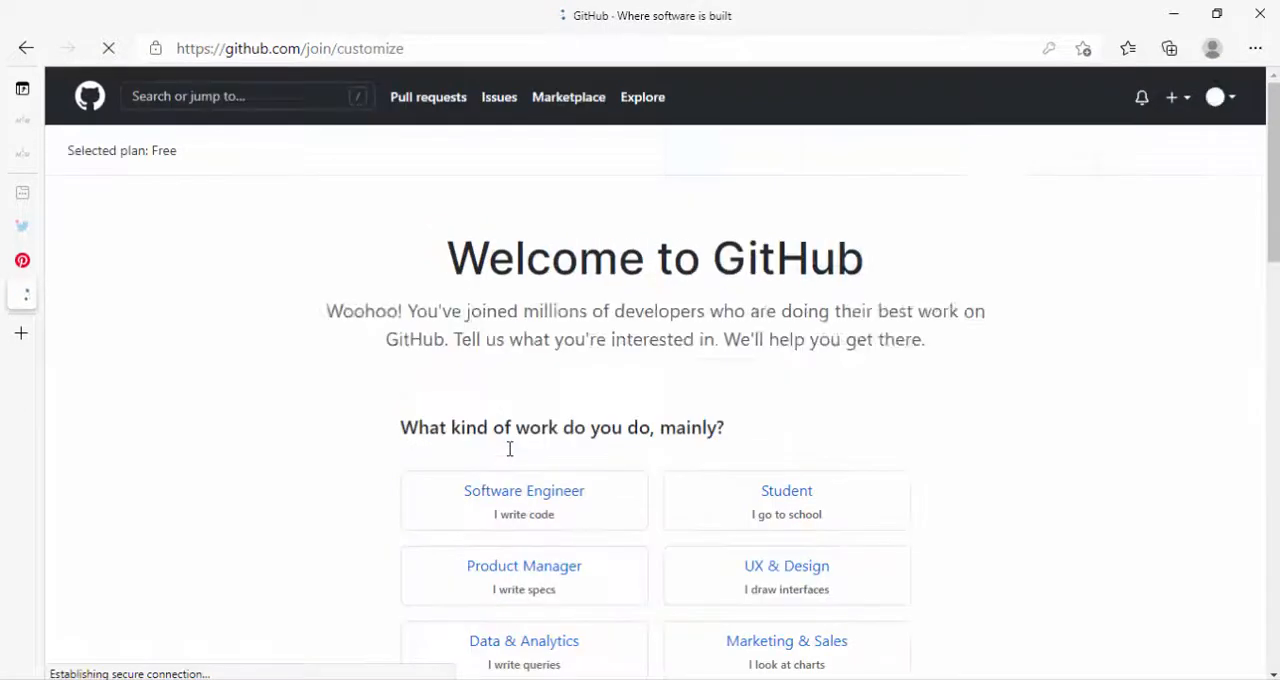
- Save the account password in the browser and complete the welcome setup without answering its questions
{"action": "left_click", "coordinate": [903, 237]}
{"action": "scroll", "coordinate": [660, 305], "scroll_direction": "down", "scroll_amount": 5}
{"action": "scroll", "coordinate": [703, 369], "scroll_direction": "down", "scroll_amount": 9}
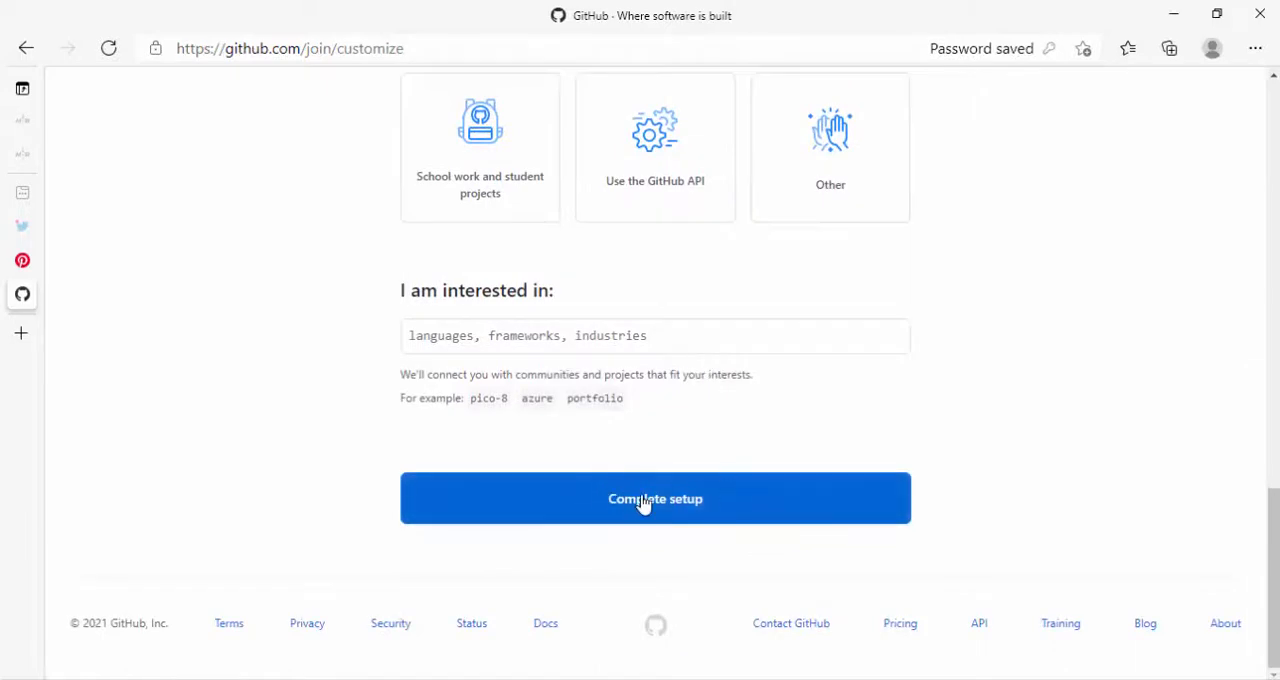
{"action": "left_click", "coordinate": [680, 515]}
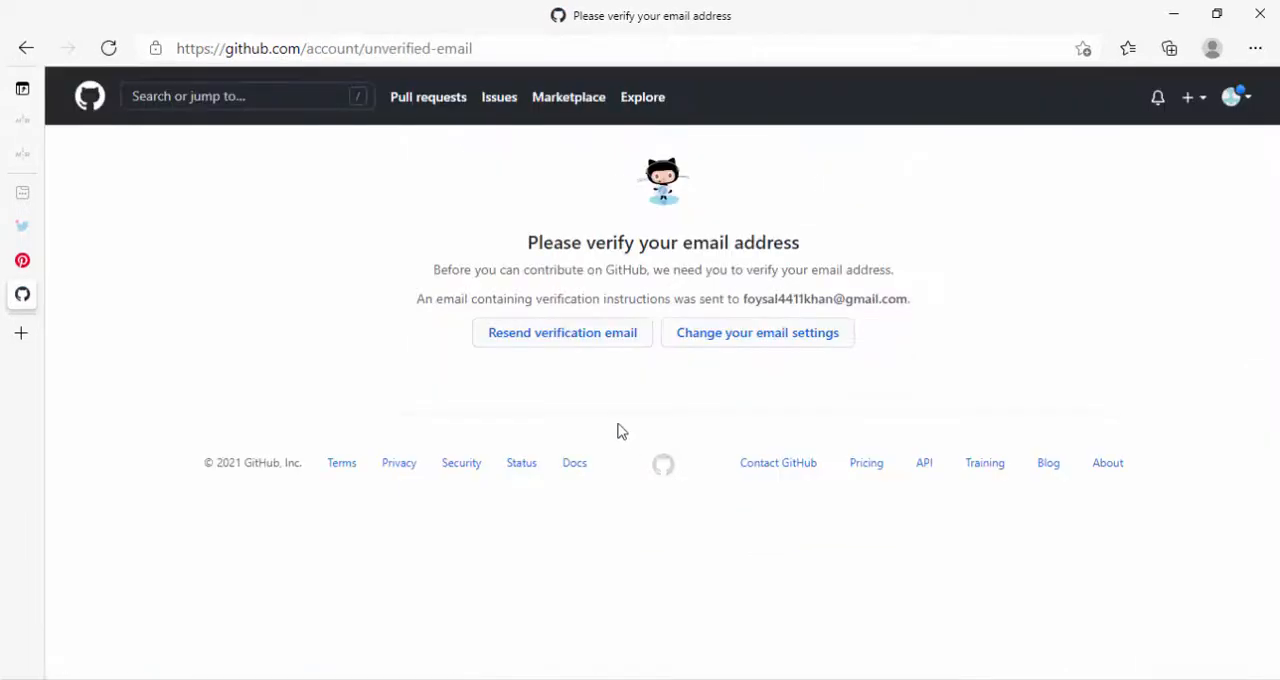
- Request the verification email again and verify the email address from GitHub's message in the Gmail inbox
{"action": "left_click", "coordinate": [571, 342]}
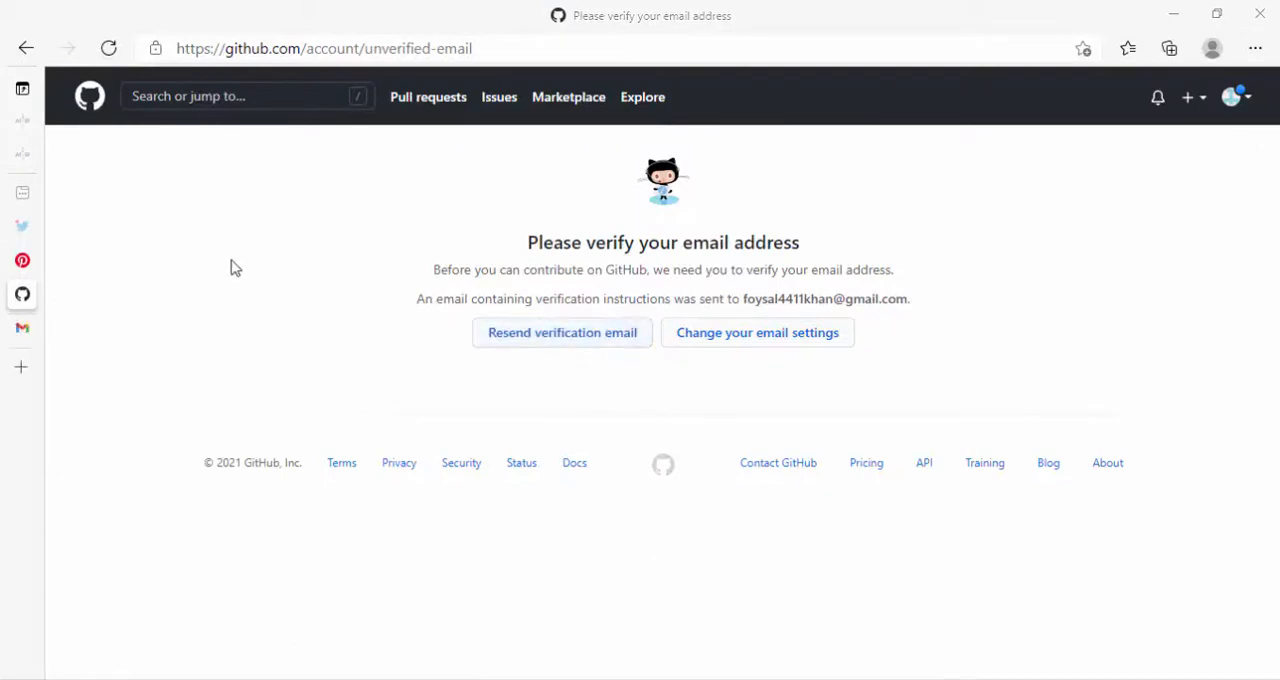
{"action": "mouse_move", "coordinate": [57, 338]}
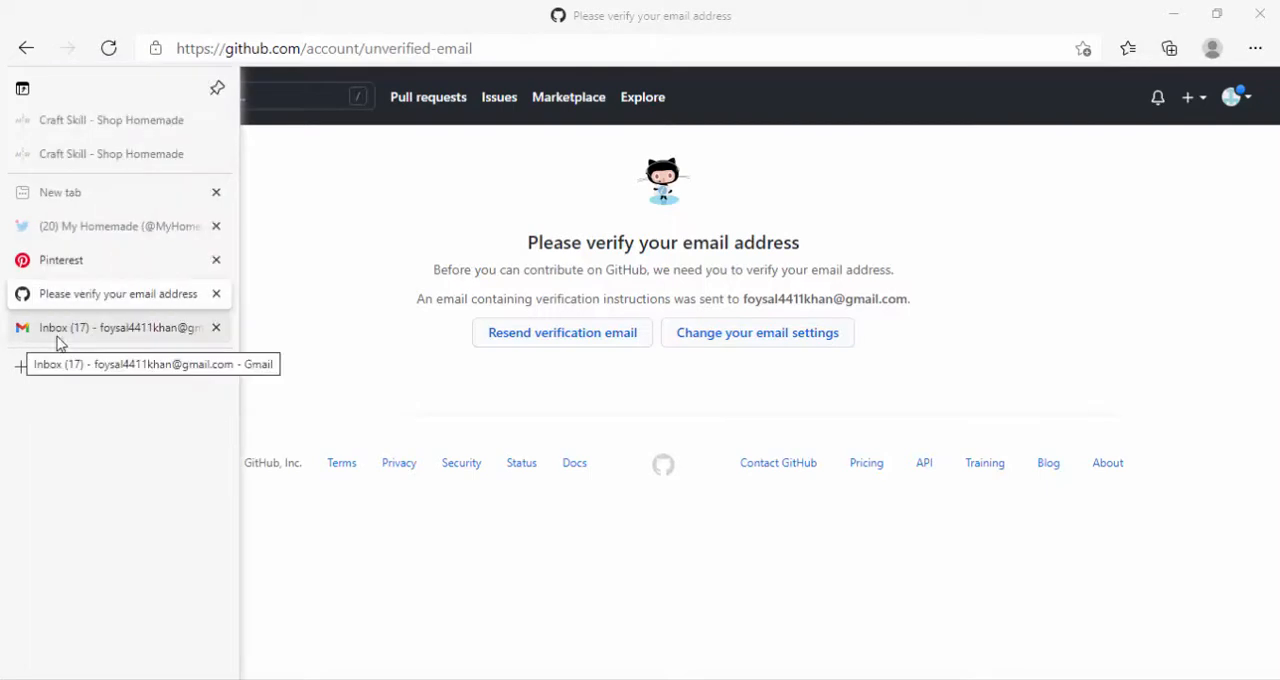
{"action": "left_click", "coordinate": [125, 338]}
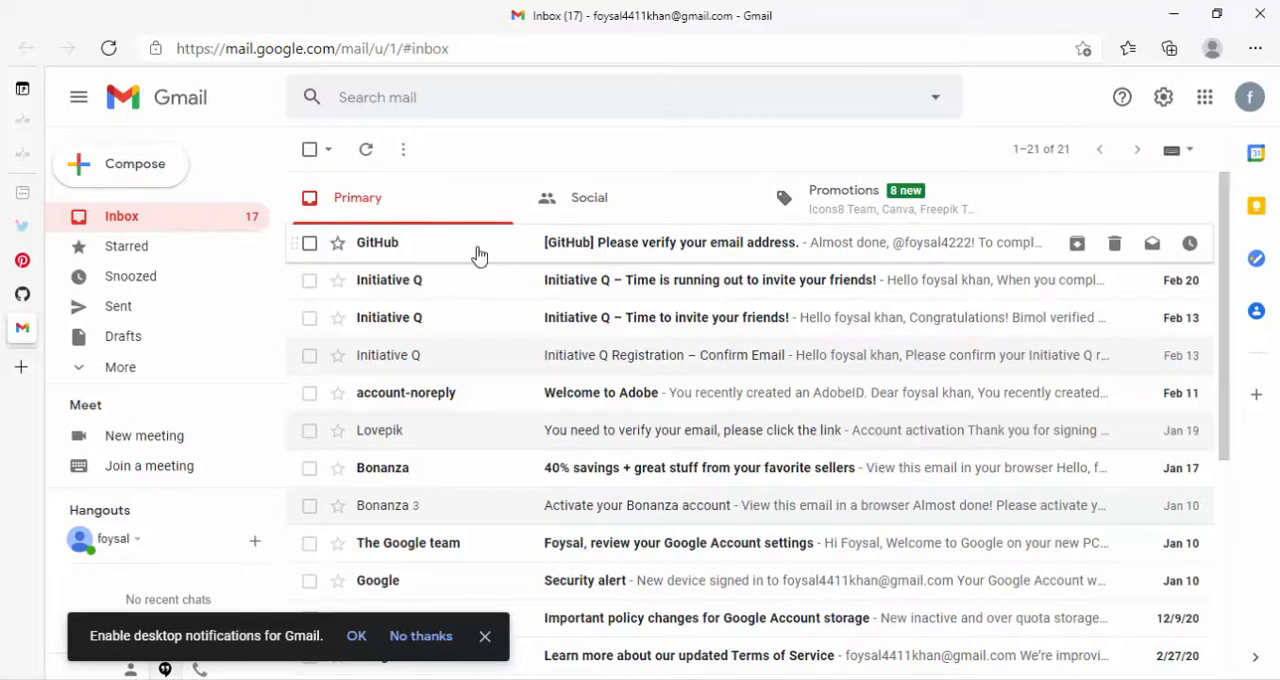
{"action": "left_click", "coordinate": [657, 261]}
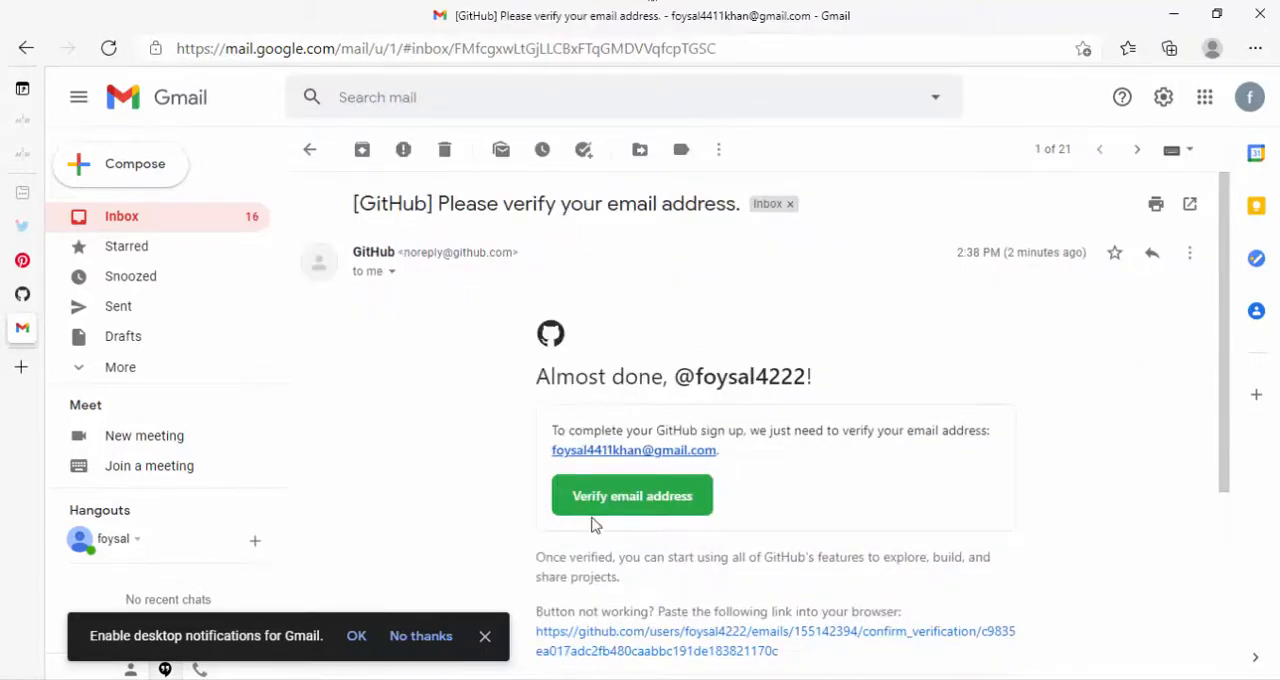
{"action": "left_click", "coordinate": [645, 510]}
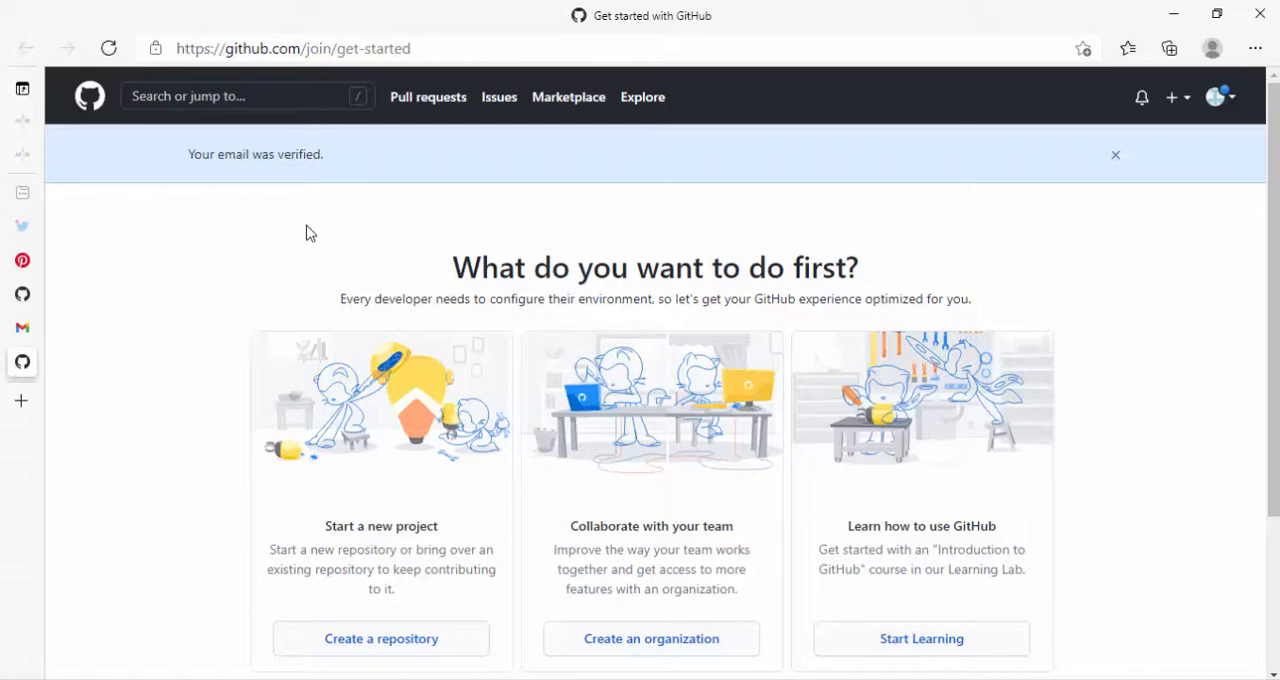
{"action": "left_click", "coordinate": [1226, 109]}
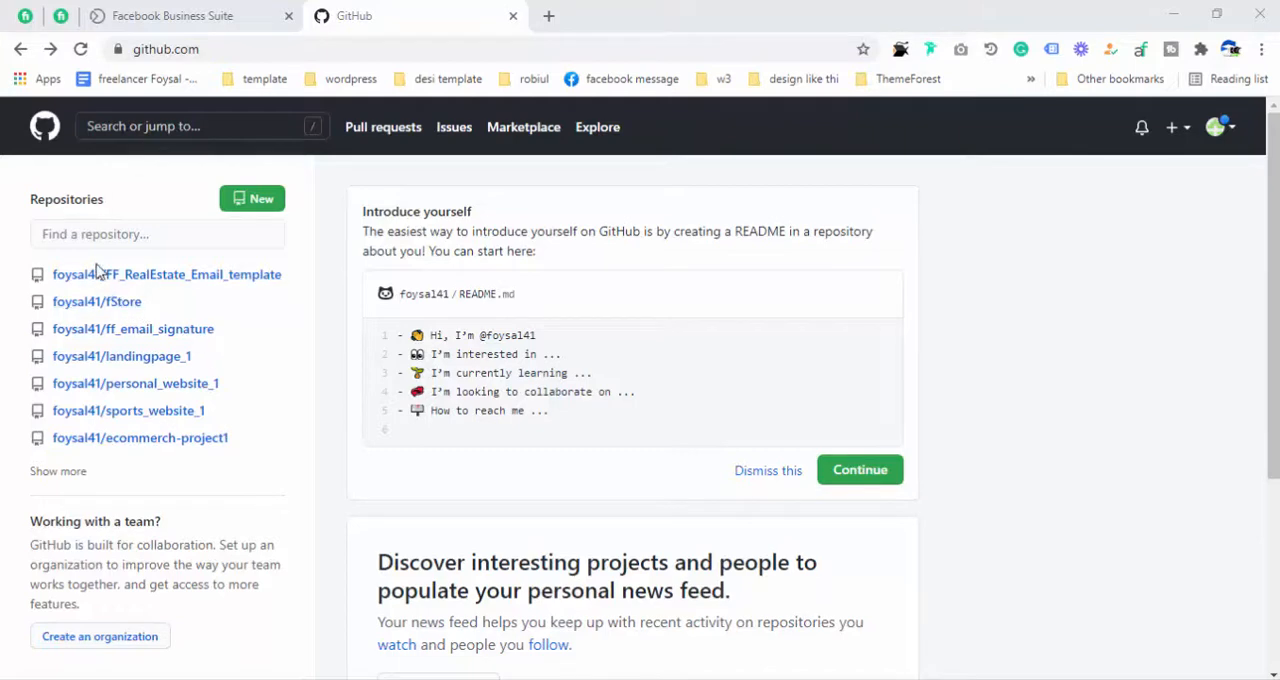
- Start creating a new repository and activate its repository name field
{"action": "mouse_move", "coordinate": [90, 278]}
{"action": "mouse_move", "coordinate": [70, 336]}
{"action": "mouse_move", "coordinate": [180, 357]}
{"action": "mouse_move", "coordinate": [164, 276]}
{"action": "left_click", "coordinate": [1175, 132]}
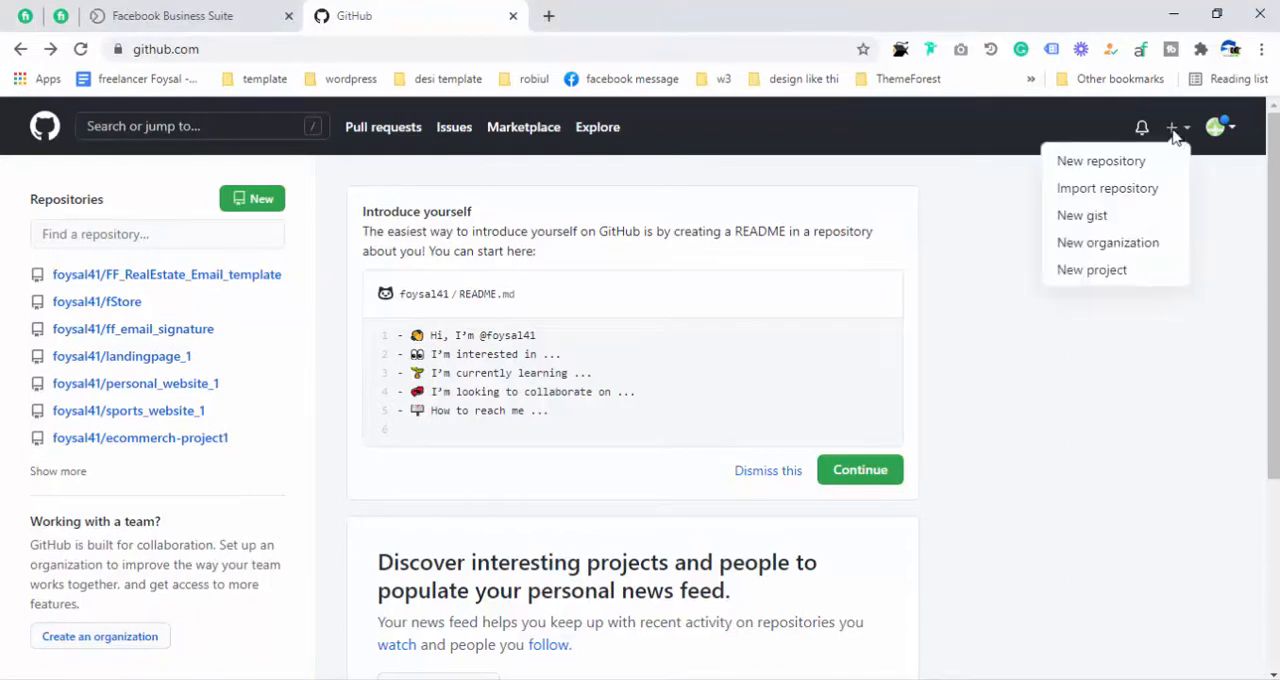
{"action": "left_click", "coordinate": [1112, 164]}
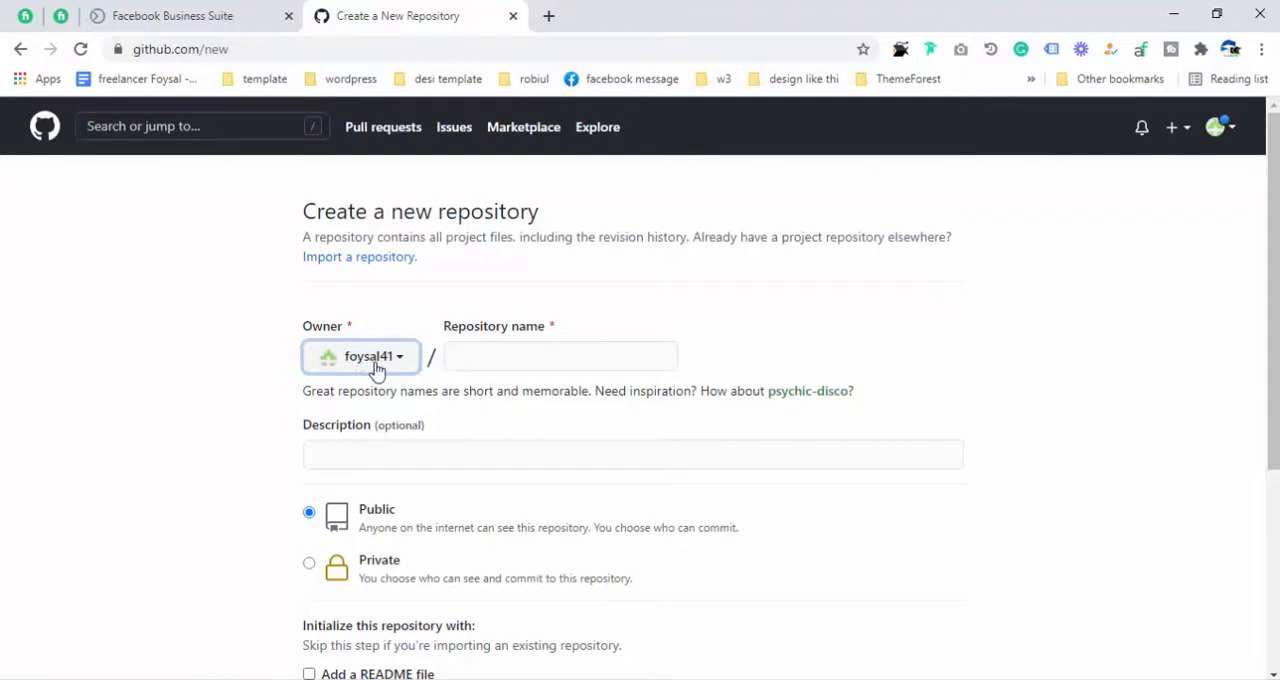
{"action": "left_click", "coordinate": [507, 357]}
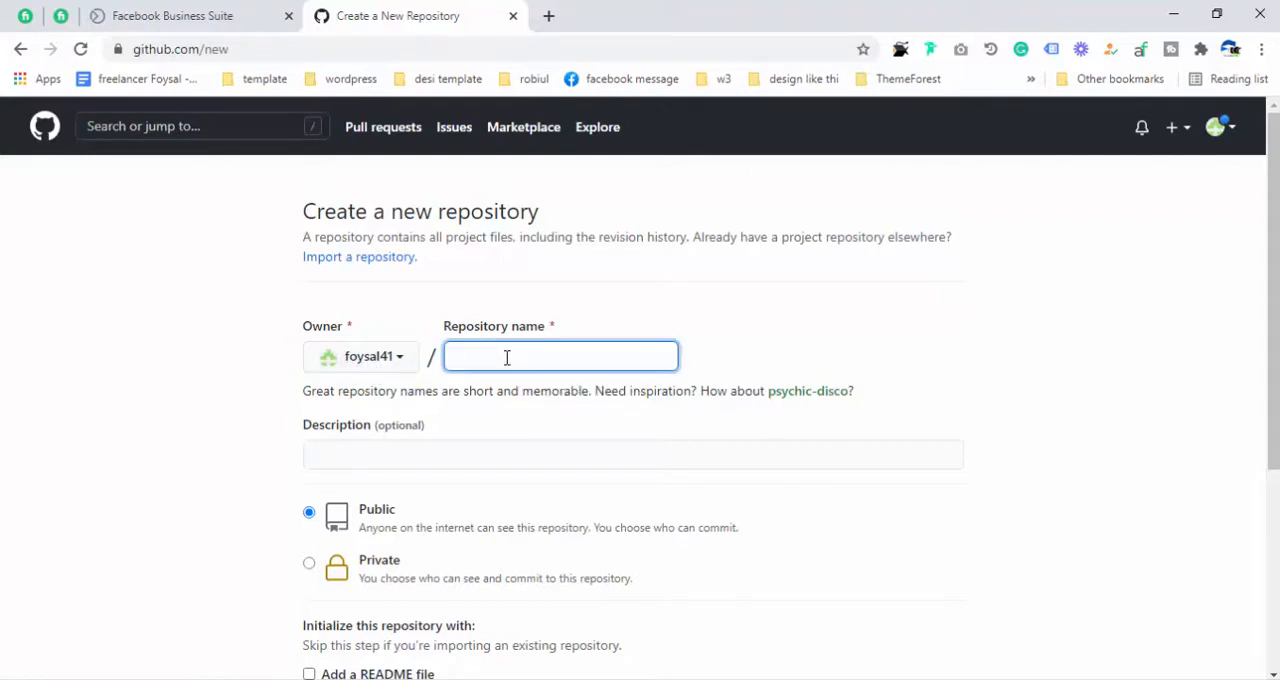
{"action": "type", "text": "e-"}
{"action": "key", "text": "BackSpace"}
{"action": "key", "text": "BackSpace"}
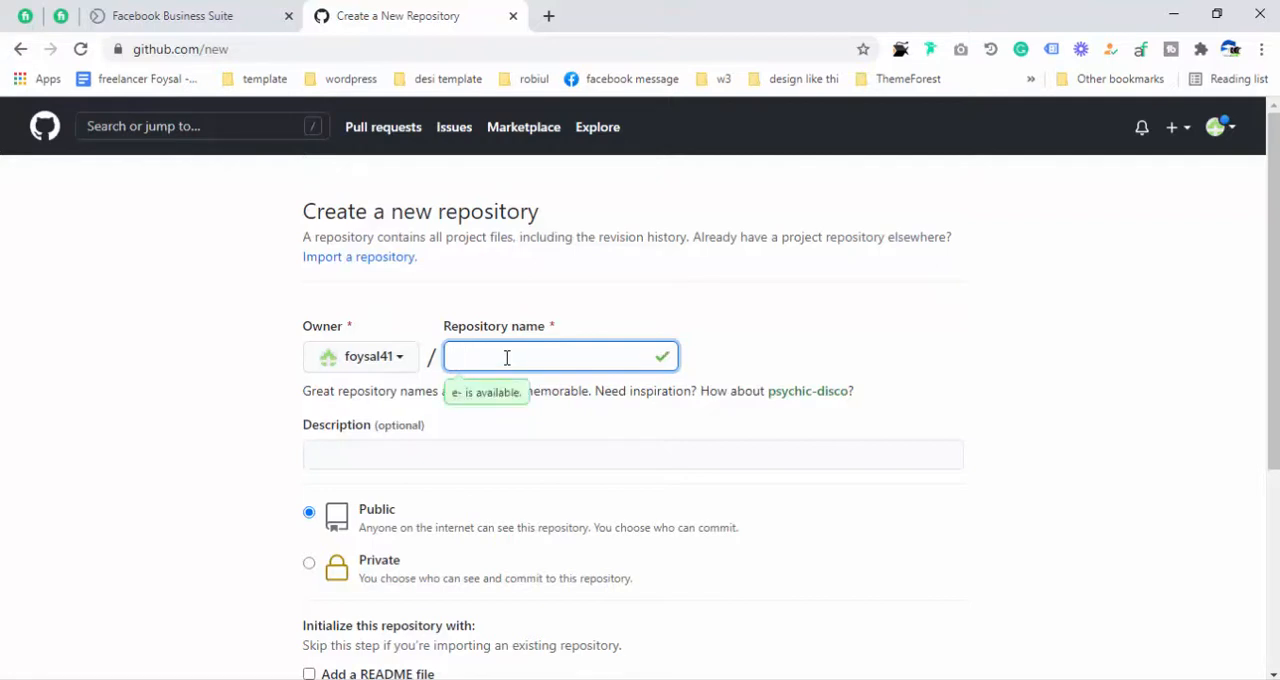
- Switch to File Explorer, open the "absolute and relative" folder in Part 56 and preview its index.html in the browser
{"action": "left_click", "coordinate": [230, 1]}
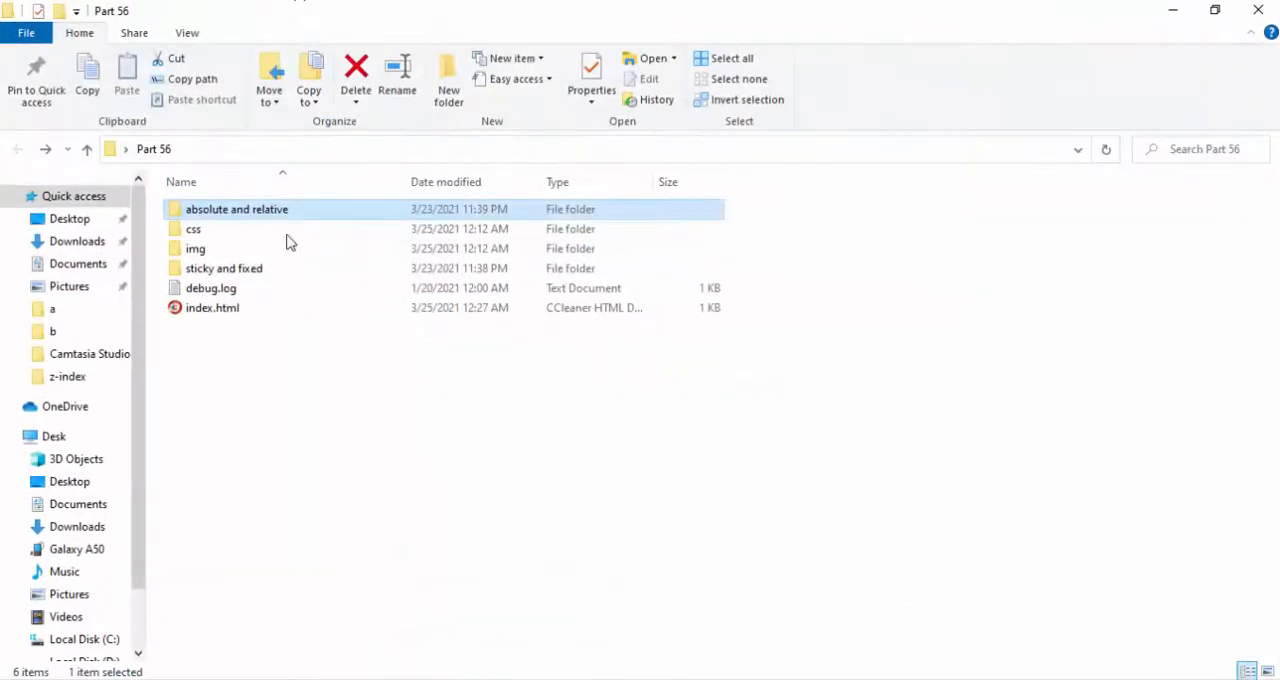
{"action": "double_click", "coordinate": [231, 216]}
{"action": "left_click", "coordinate": [208, 270]}
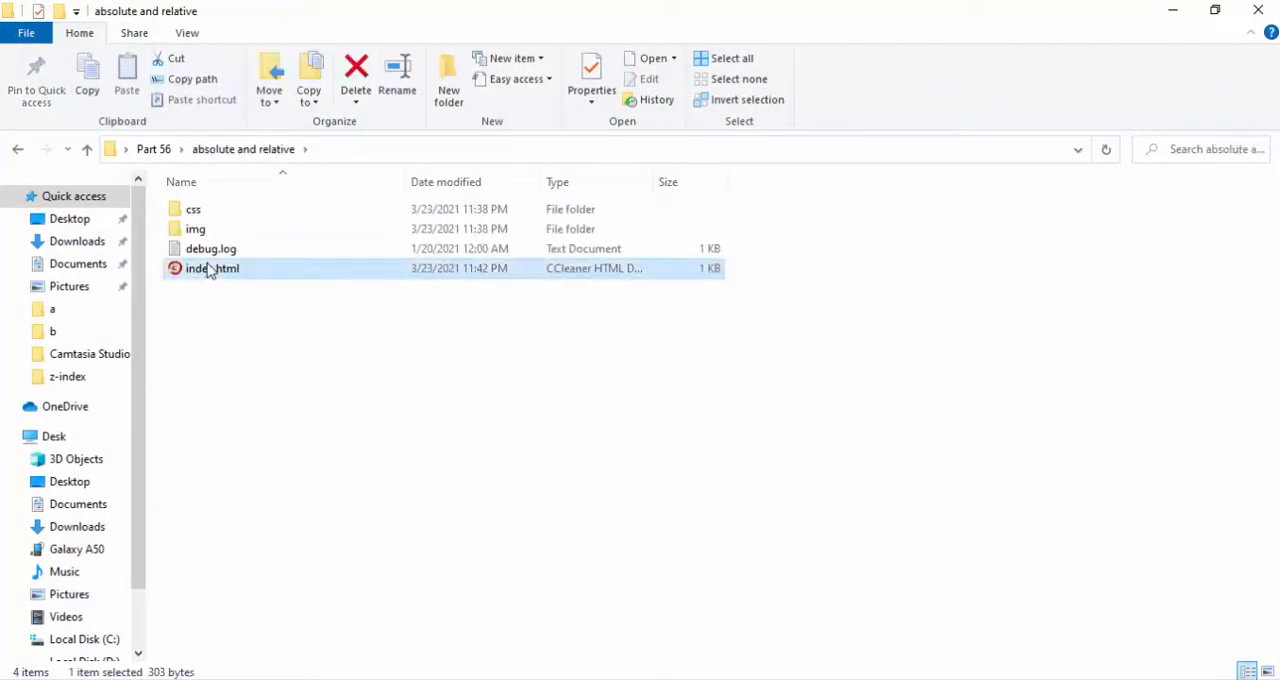
{"action": "double_click", "coordinate": [208, 270]}
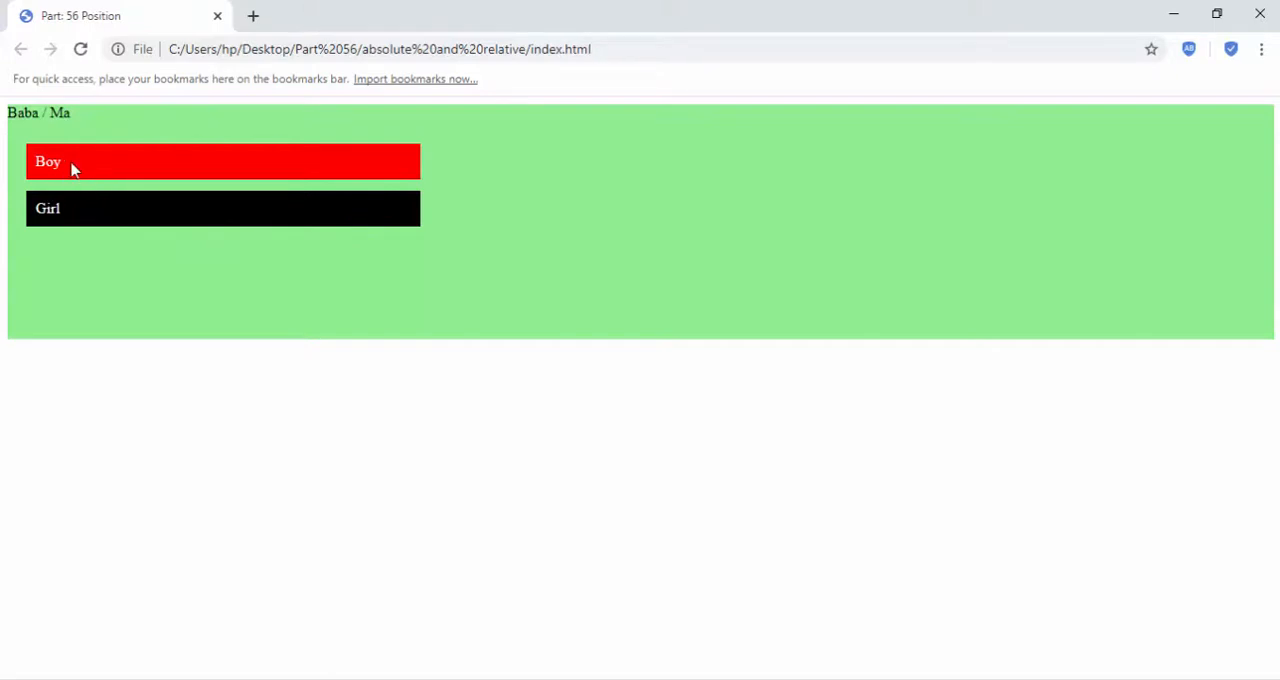
{"action": "double_click", "coordinate": [615, 34]}
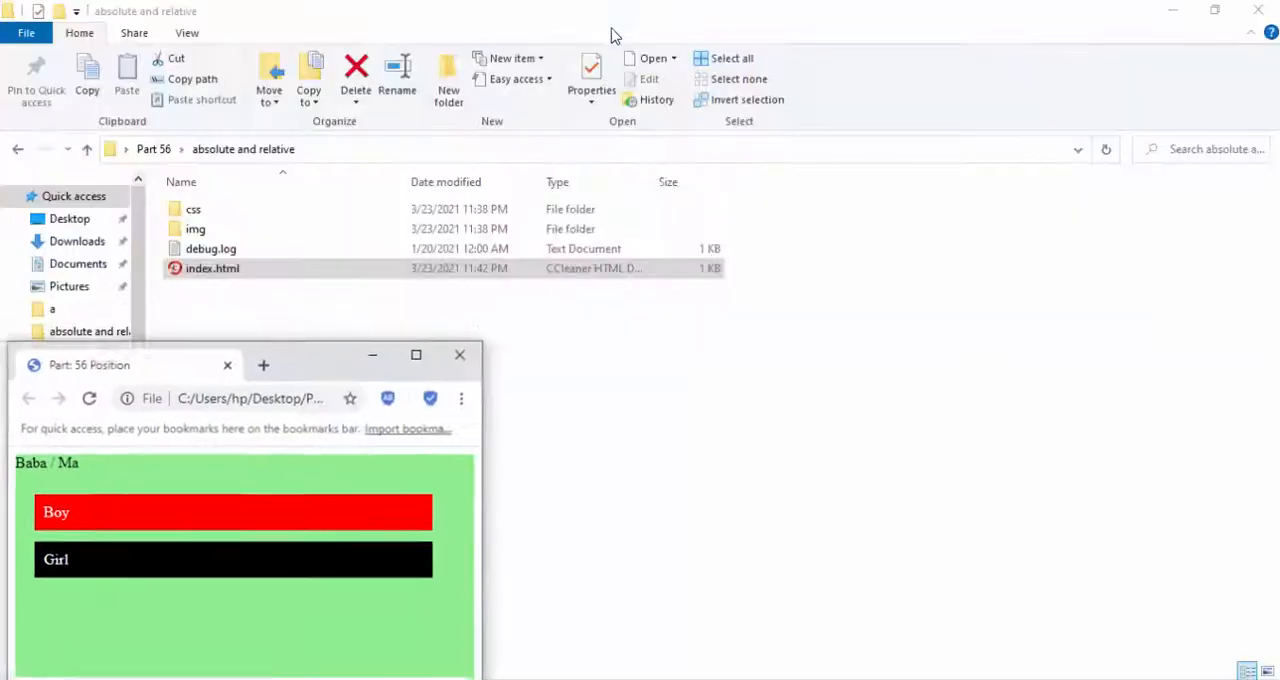
{"action": "left_click", "coordinate": [379, 362]}
{"action": "left_click", "coordinate": [271, 334]}
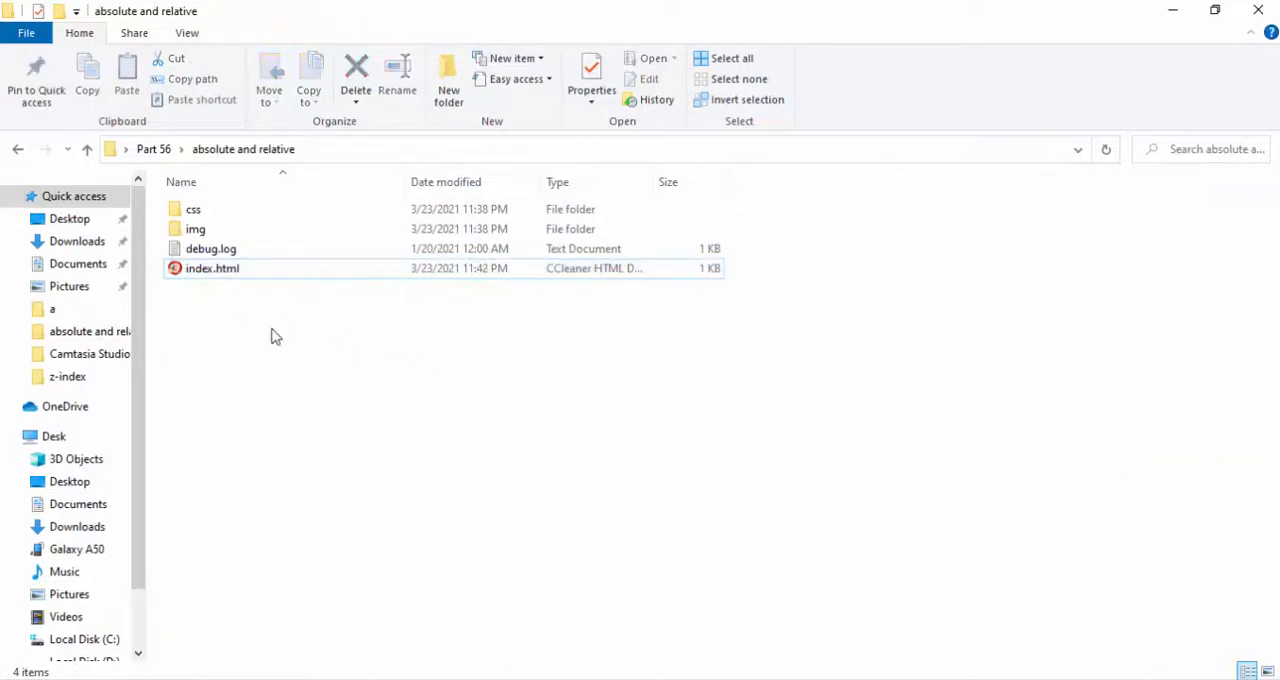
{"action": "left_click_drag", "start_coordinate": [228, 325], "coordinate": [233, 160]}
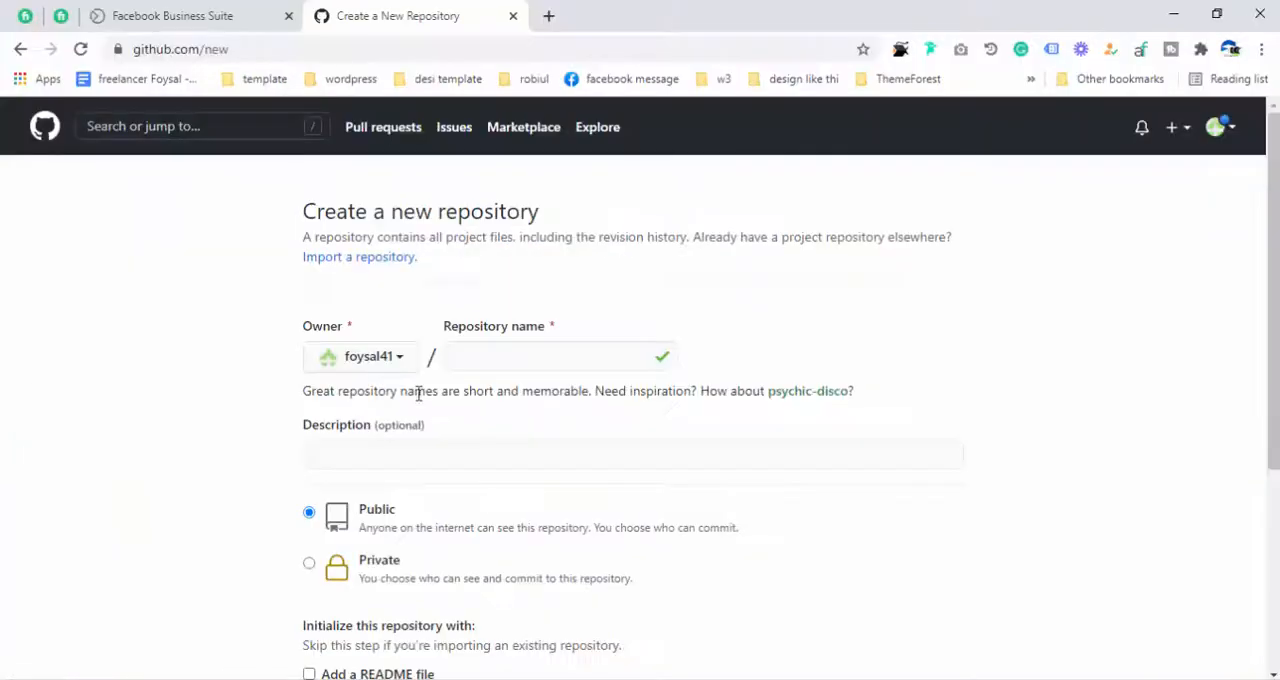
- Return to the GitHub repository form and name the new repository cssRelative
{"action": "left_click", "coordinate": [519, 350]}
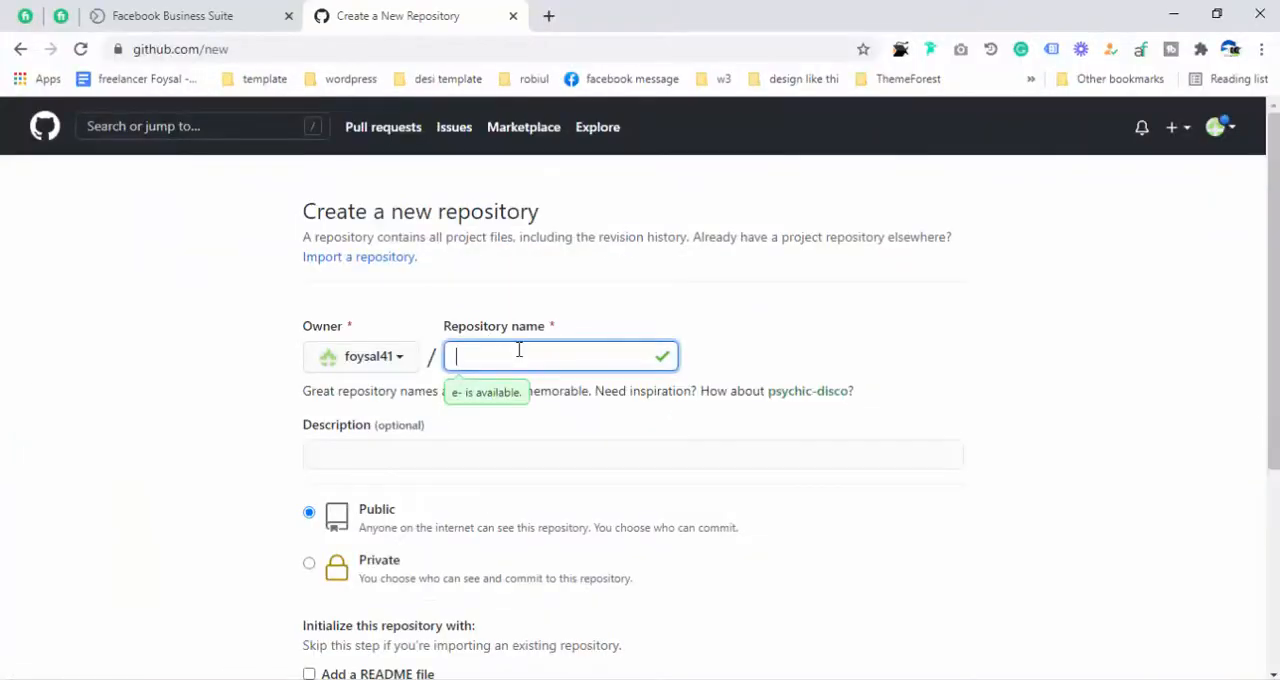
{"action": "type", "text": "relativ"}
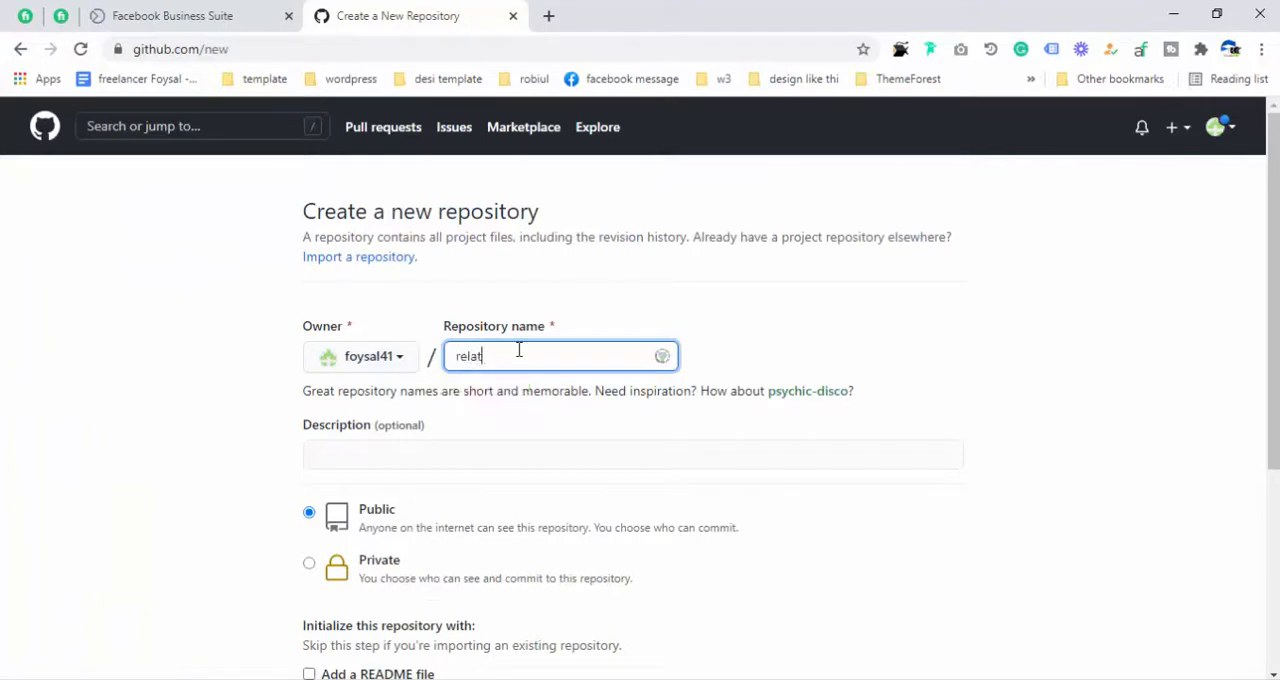
{"action": "type", "text": "e"}
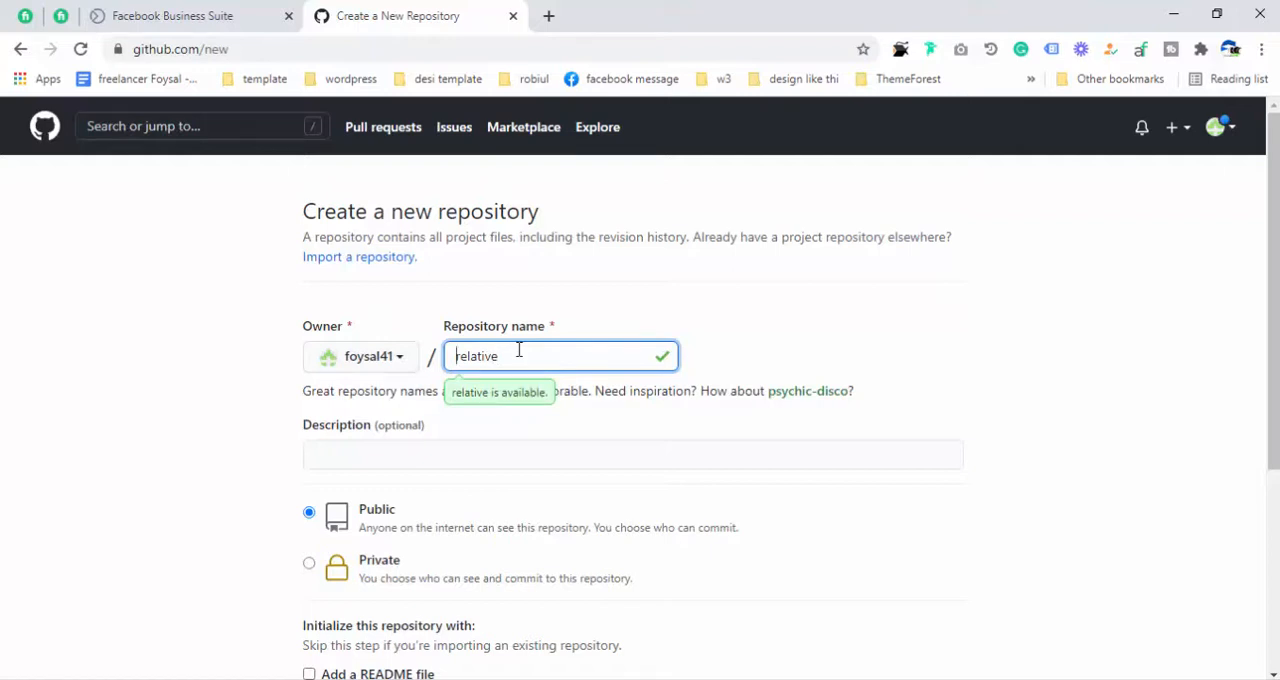
{"action": "type", "text": "Css"}
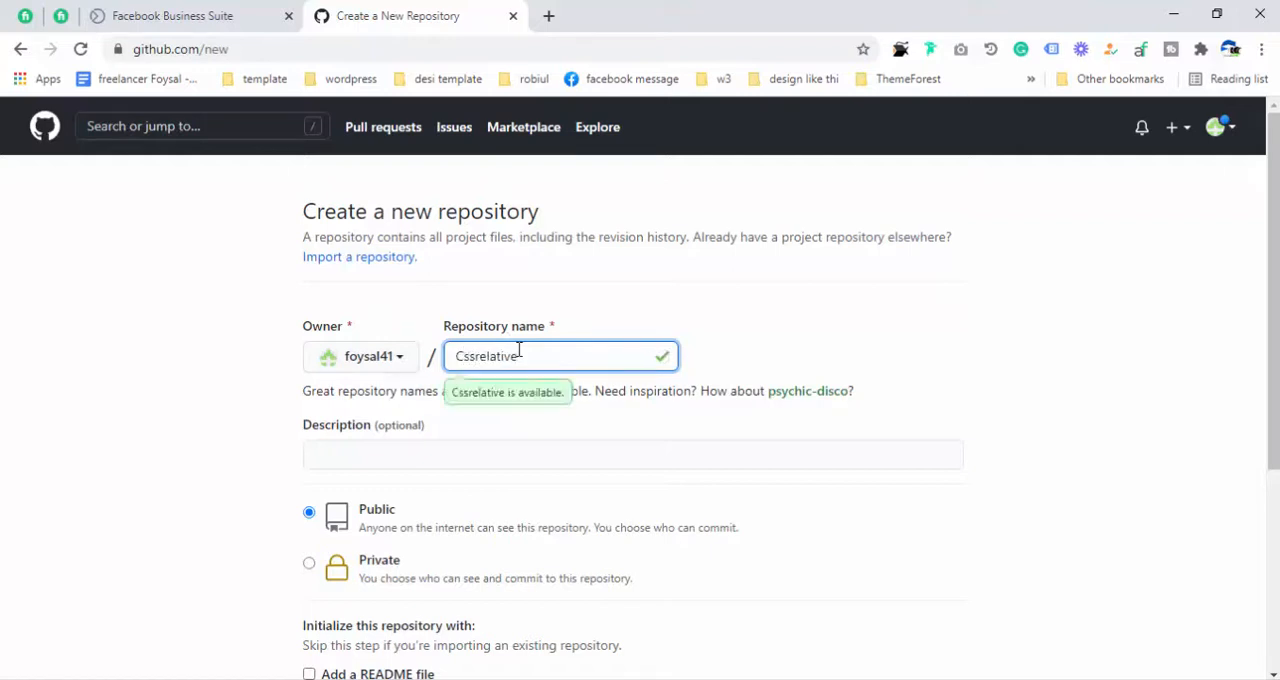
{"action": "key", "text": "Delete"}
{"action": "type", "text": "R"}
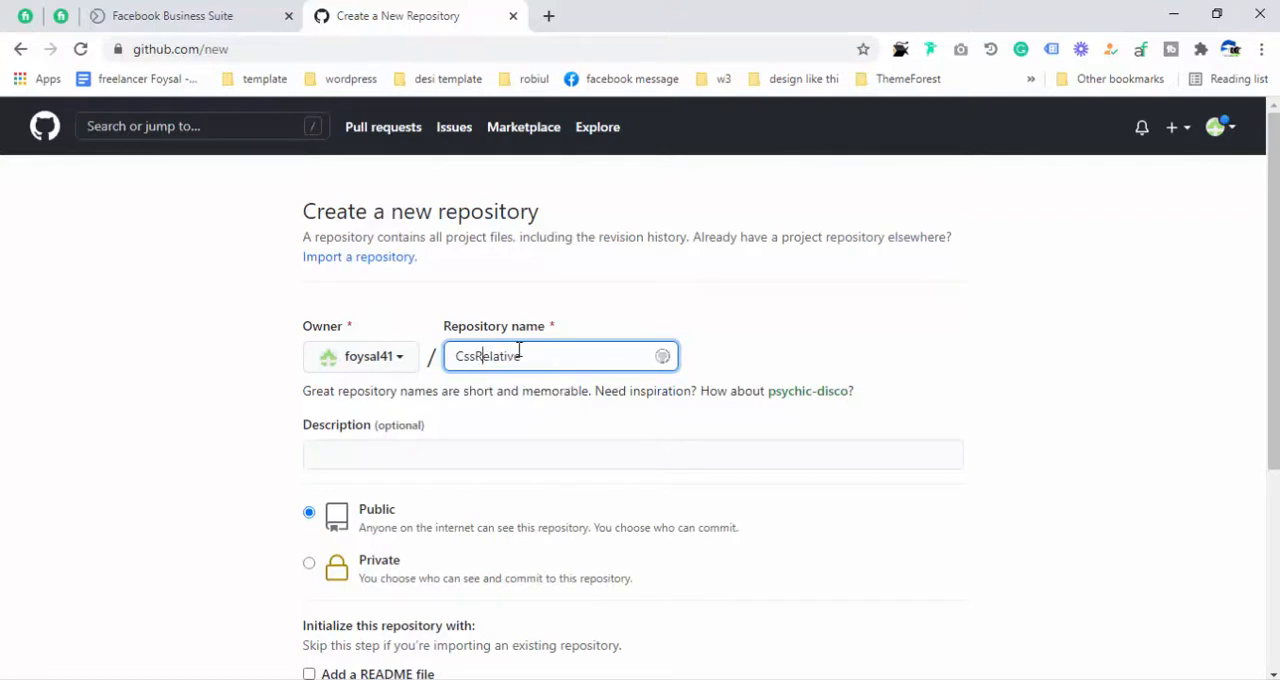
{"action": "key", "text": "Home"}
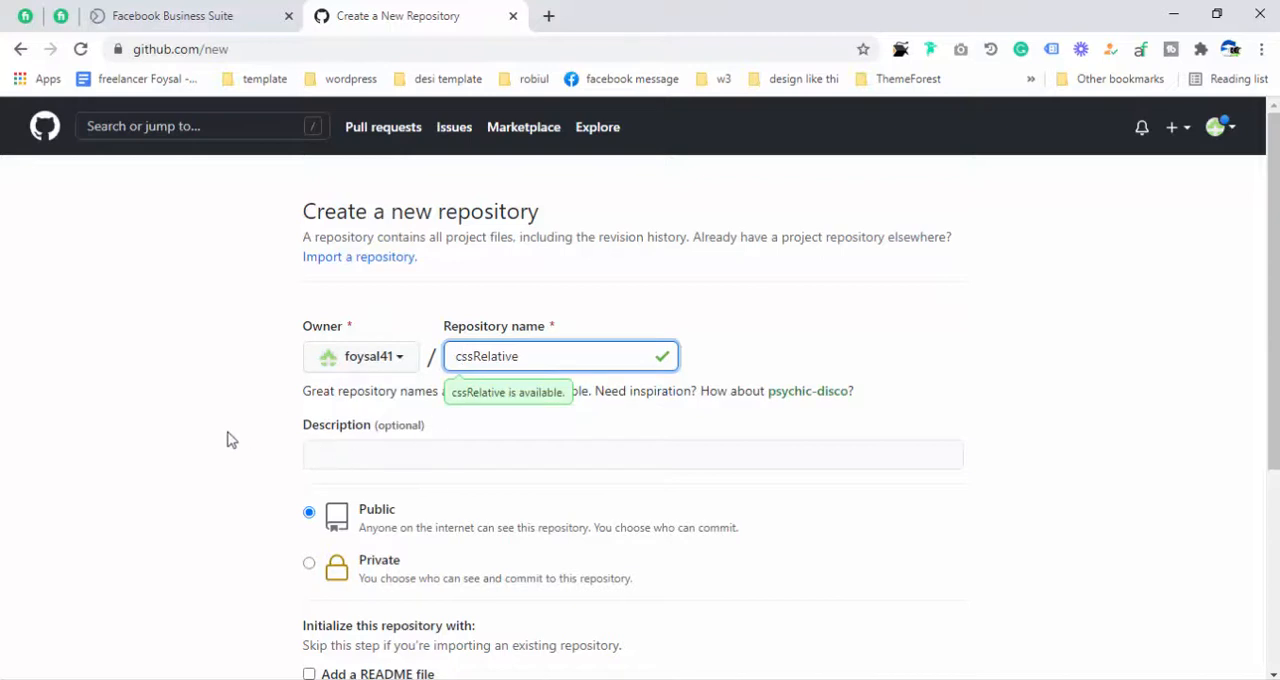
{"action": "scroll", "coordinate": [228, 437], "scroll_direction": "down", "scroll_amount": 2}
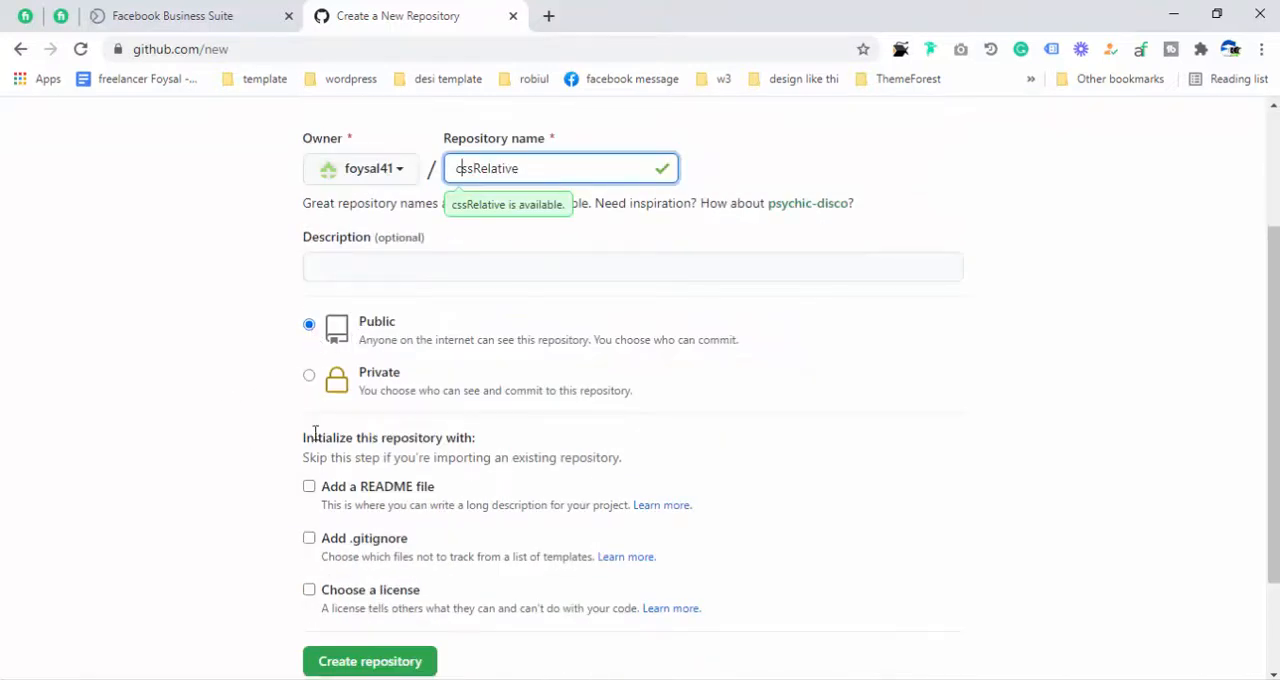
- Initialize the cssRelative repository with a README file and create it as a public repository
{"action": "left_click", "coordinate": [309, 488]}
{"action": "scroll", "coordinate": [311, 494], "scroll_direction": "down", "scroll_amount": 2}
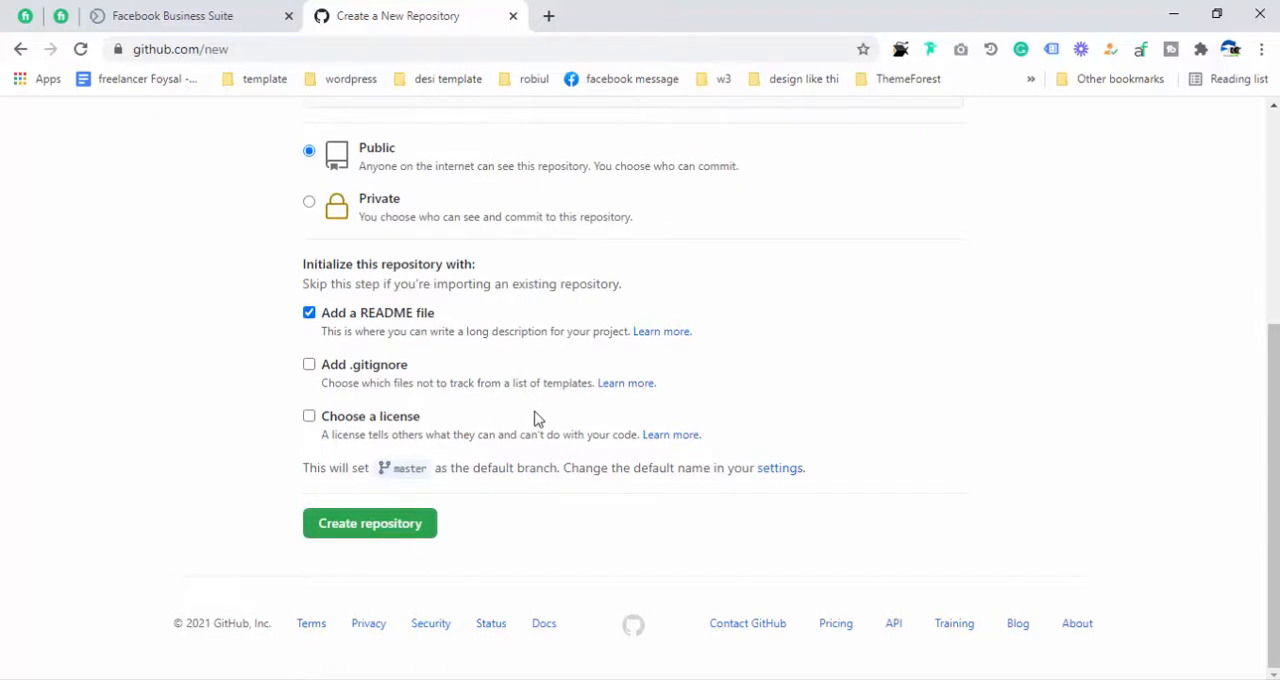
{"action": "left_click", "coordinate": [427, 528]}
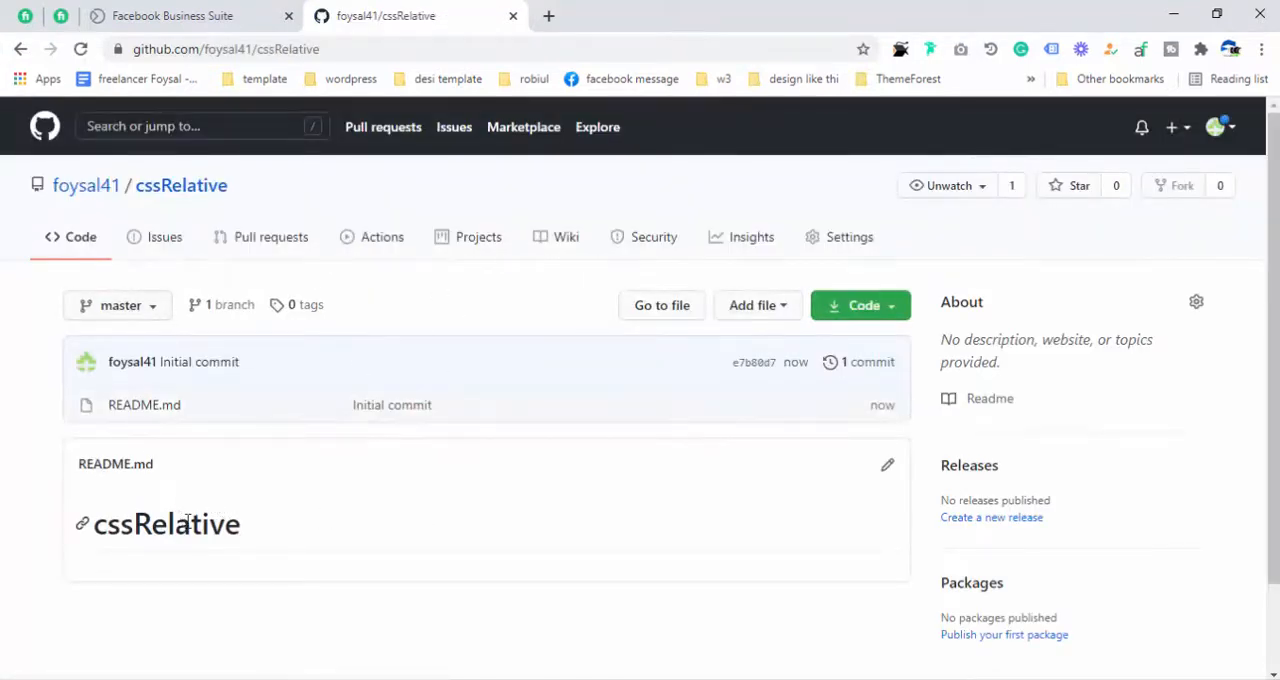
- Look over the new repository's branch selector, README and web address
{"action": "left_click", "coordinate": [129, 318]}
{"action": "left_click", "coordinate": [129, 318]}
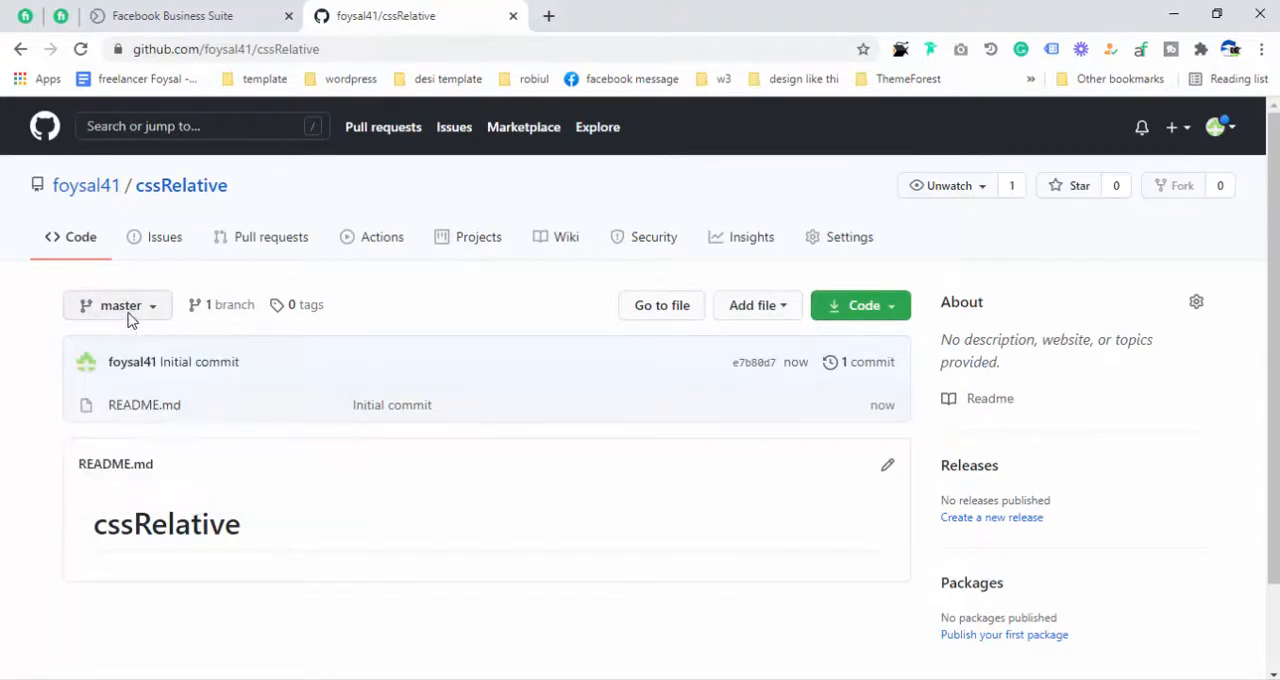
{"action": "scroll", "coordinate": [126, 320], "scroll_direction": "down", "scroll_amount": 1}
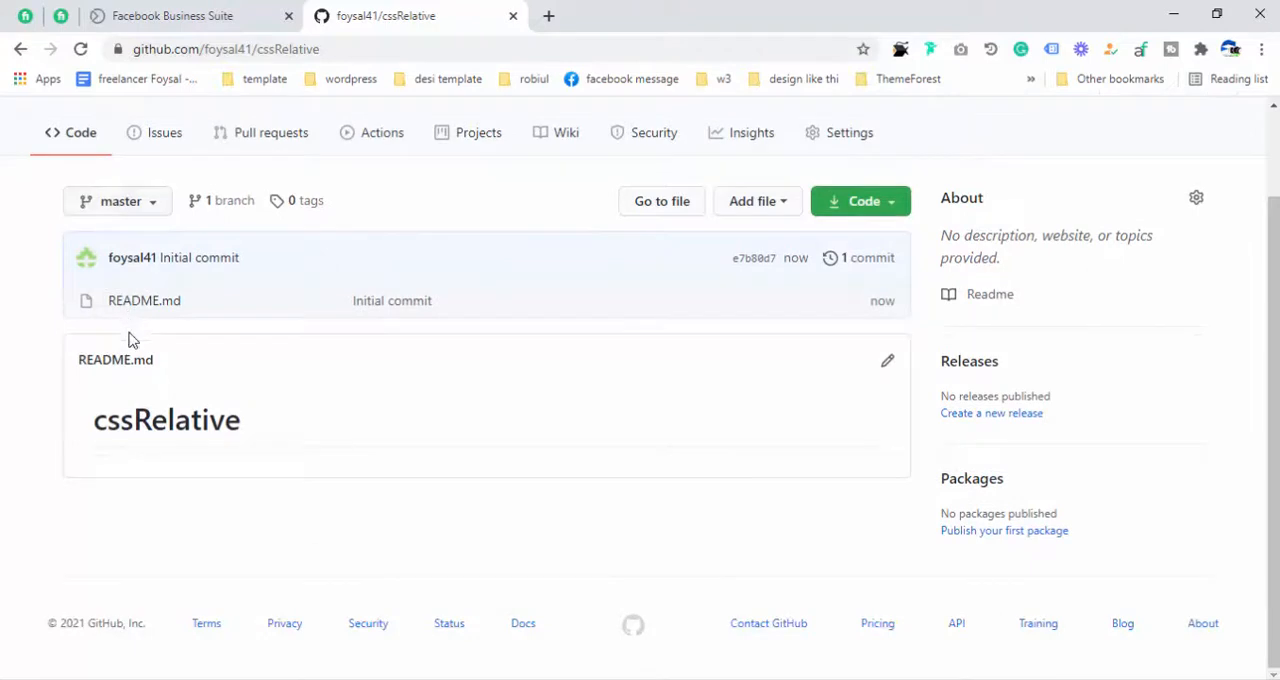
{"action": "scroll", "coordinate": [142, 446], "scroll_direction": "up", "scroll_amount": 1}
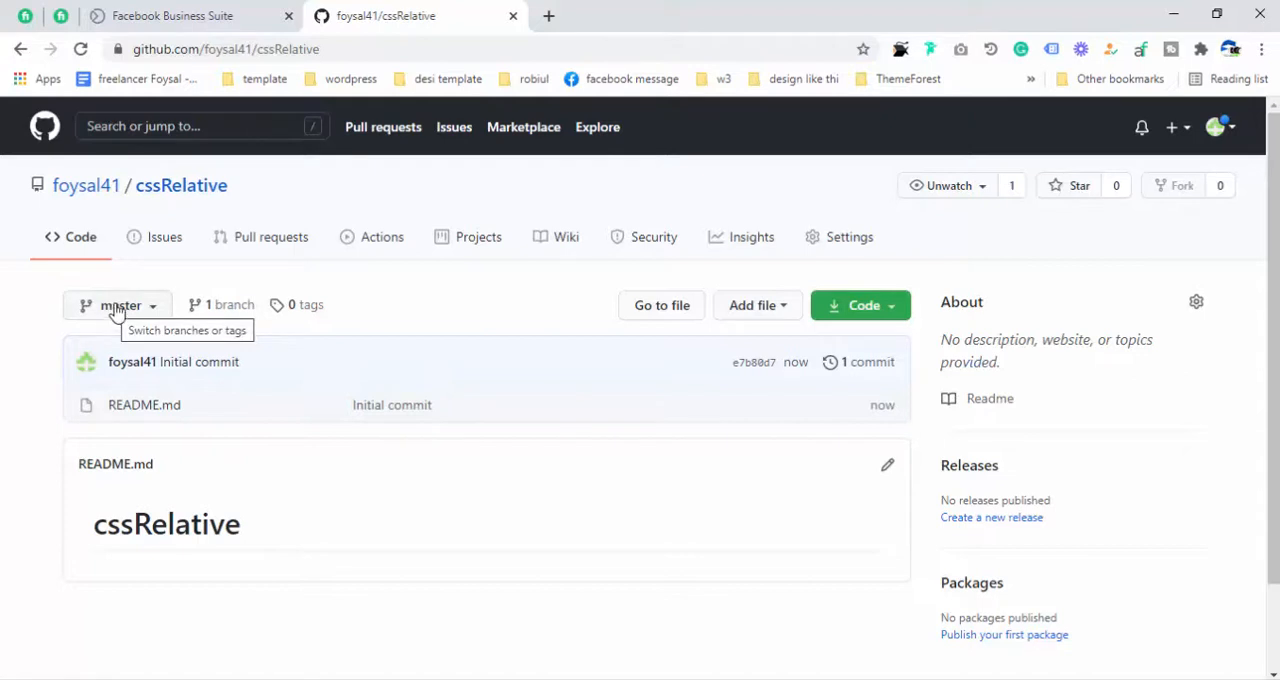
{"action": "left_click_drag", "start_coordinate": [206, 50], "coordinate": [297, 49]}
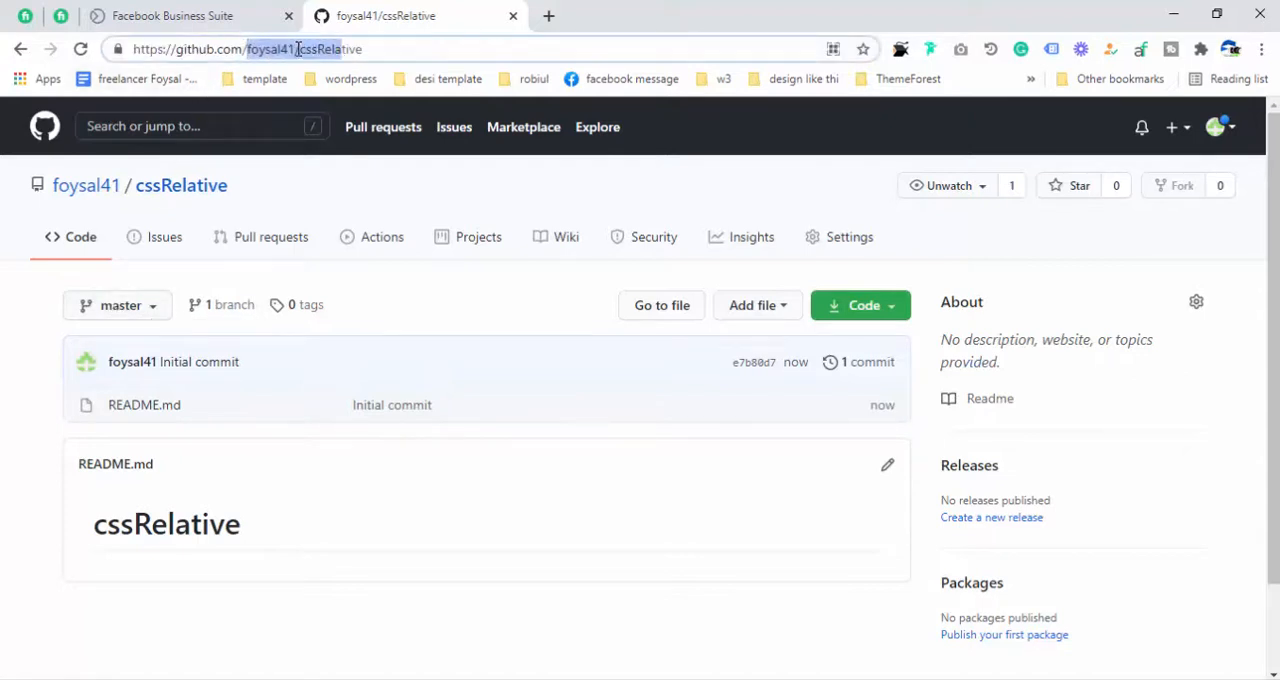
{"action": "left_click", "coordinate": [353, 50]}
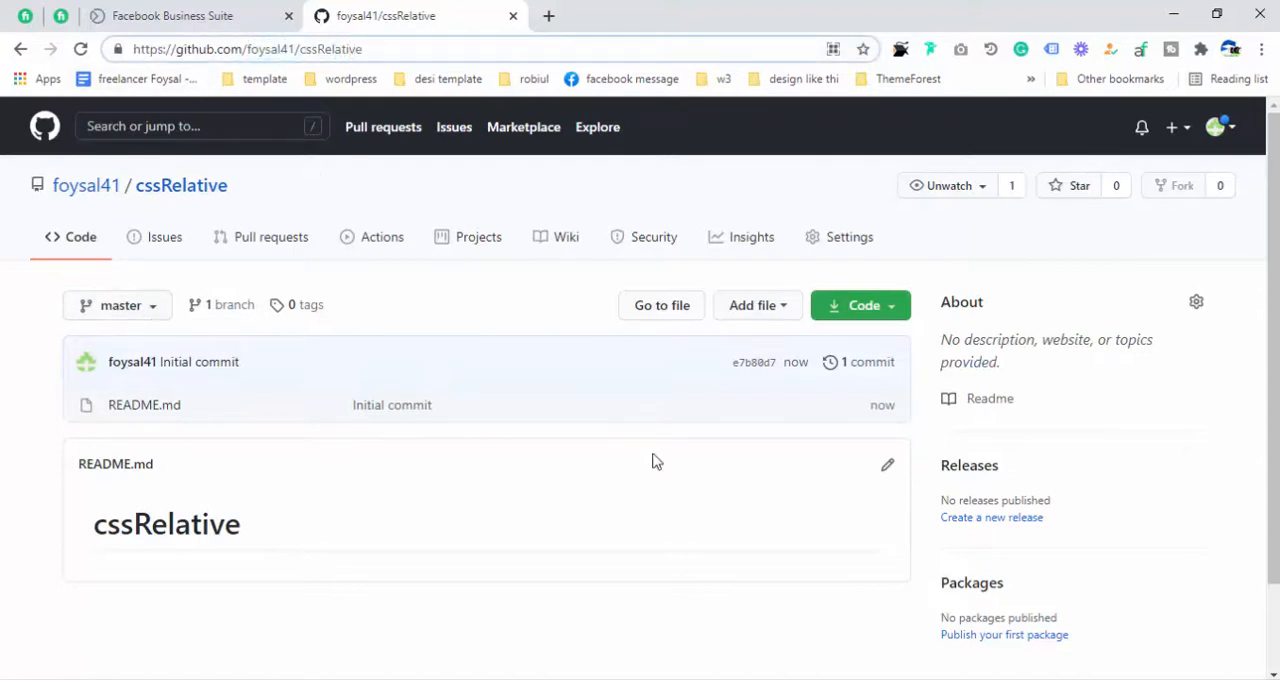
- Open the repository's file upload page and arrange it side by side with File Explorer's "absolute and relative" folder
{"action": "left_click", "coordinate": [767, 316]}
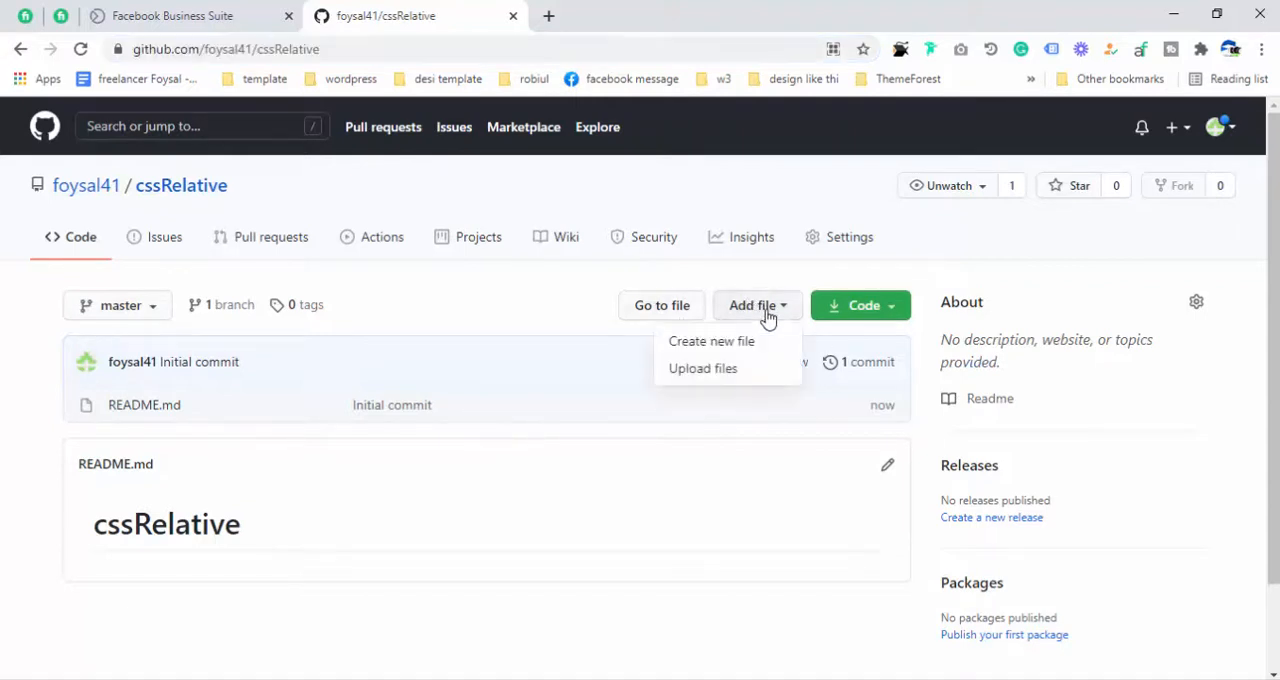
{"action": "left_click", "coordinate": [712, 370]}
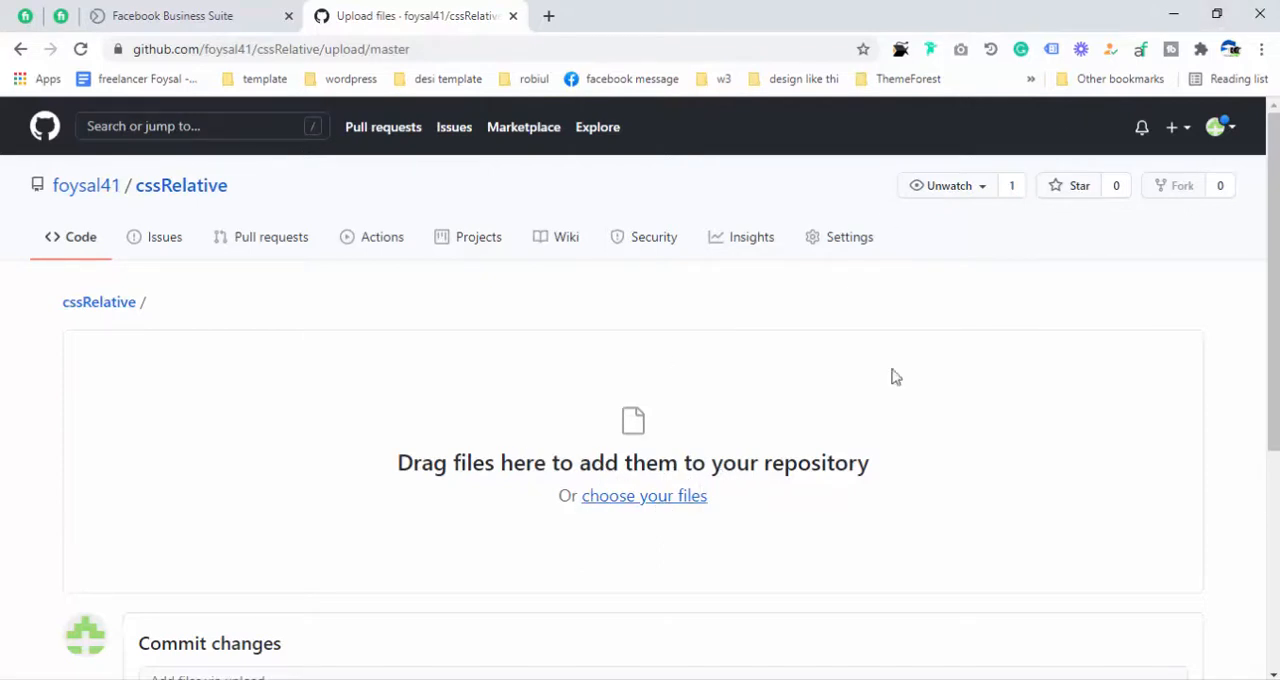
{"action": "left_click", "coordinate": [1217, 13]}
{"action": "left_click", "coordinate": [290, 361]}
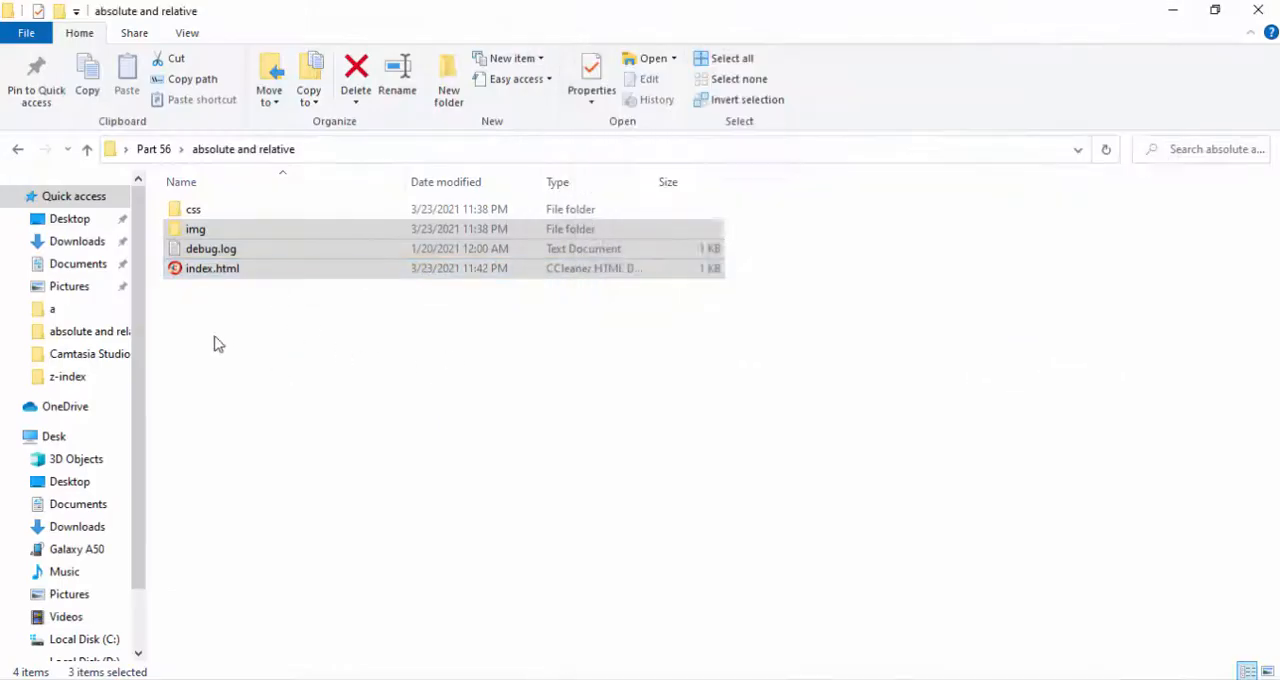
{"action": "double_click", "coordinate": [410, 12]}
{"action": "left_click_drag", "start_coordinate": [417, 14], "coordinate": [330, 102]}
{"action": "left_click_drag", "start_coordinate": [1006, 91], "coordinate": [1070, 80]}
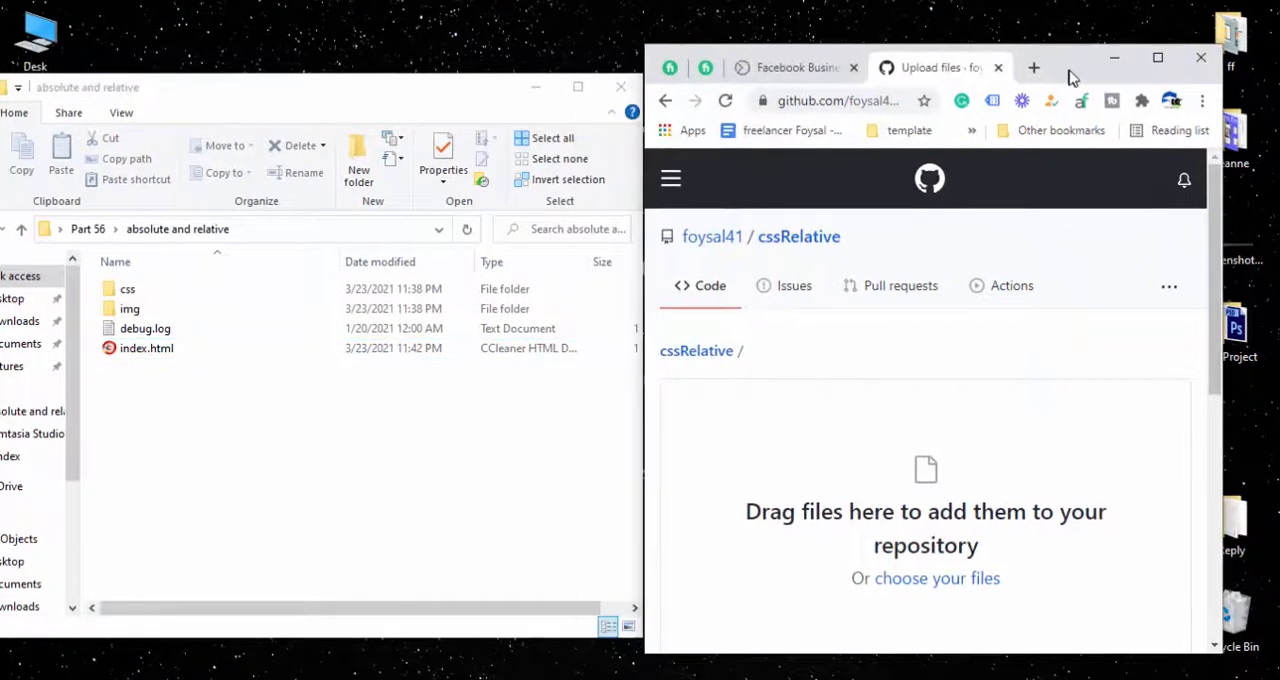
{"action": "left_click_drag", "start_coordinate": [216, 95], "coordinate": [238, 93]}
{"action": "scroll", "coordinate": [940, 390], "scroll_direction": "down", "scroll_amount": 4}
{"action": "scroll", "coordinate": [934, 300], "scroll_direction": "up", "scroll_amount": 2}
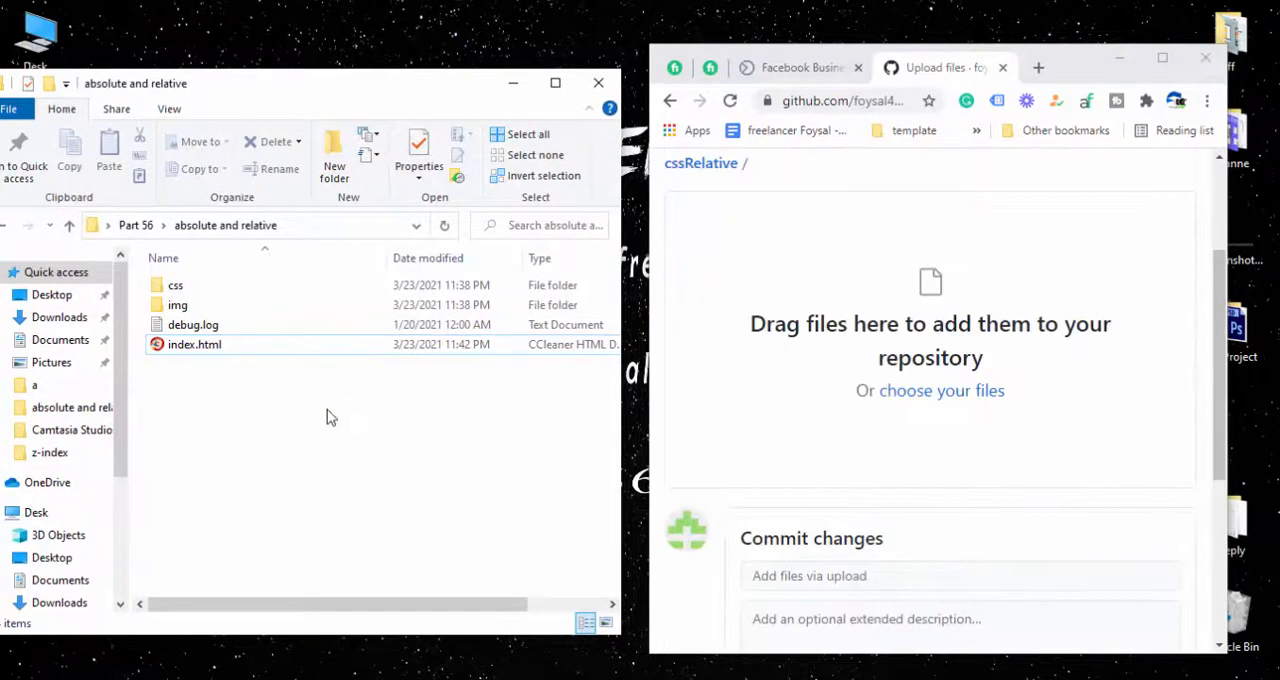
- Upload the css and img folders, debug.log and index.html to the repository and review the list of added files
{"action": "left_click_drag", "start_coordinate": [203, 385], "coordinate": [178, 288]}
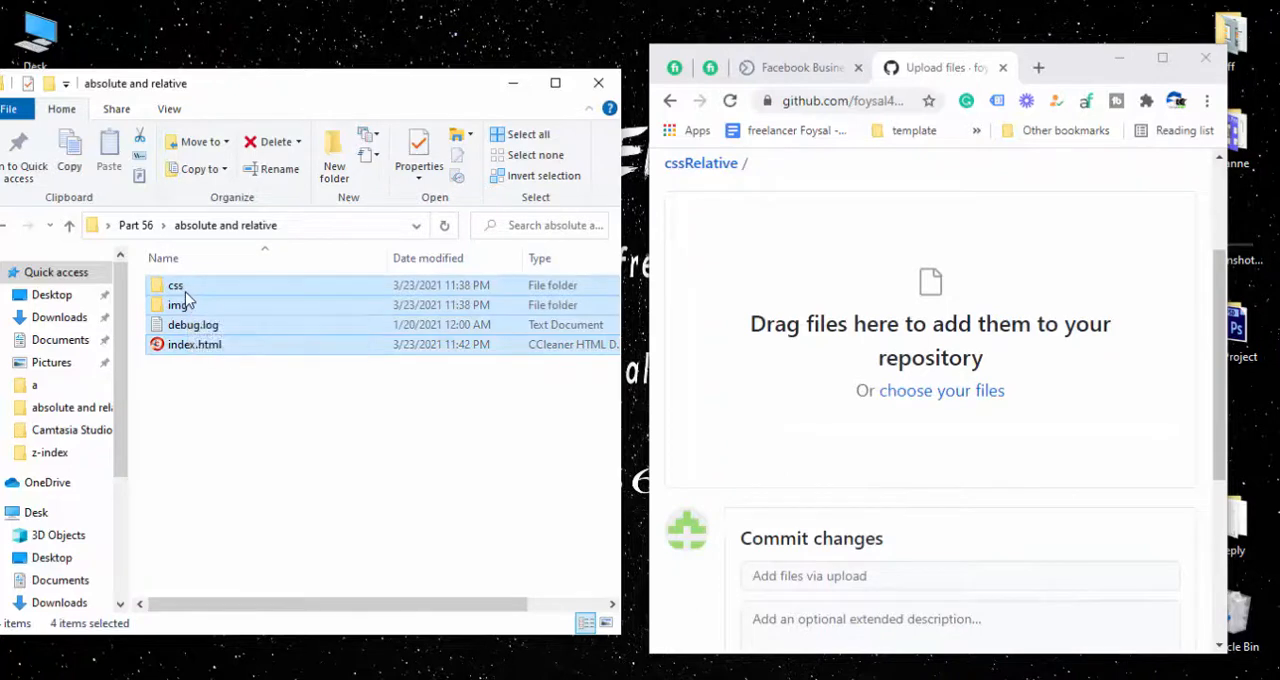
{"action": "left_click_drag", "start_coordinate": [183, 296], "coordinate": [932, 363]}
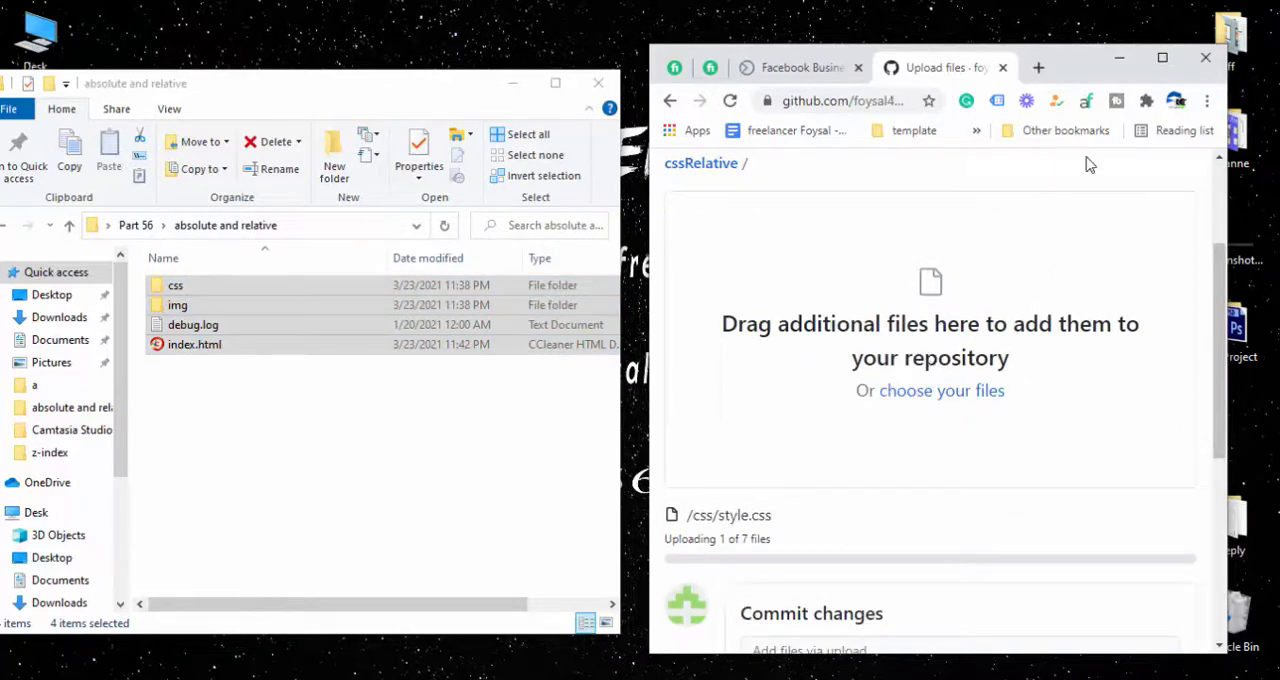
{"action": "left_click", "coordinate": [1162, 57]}
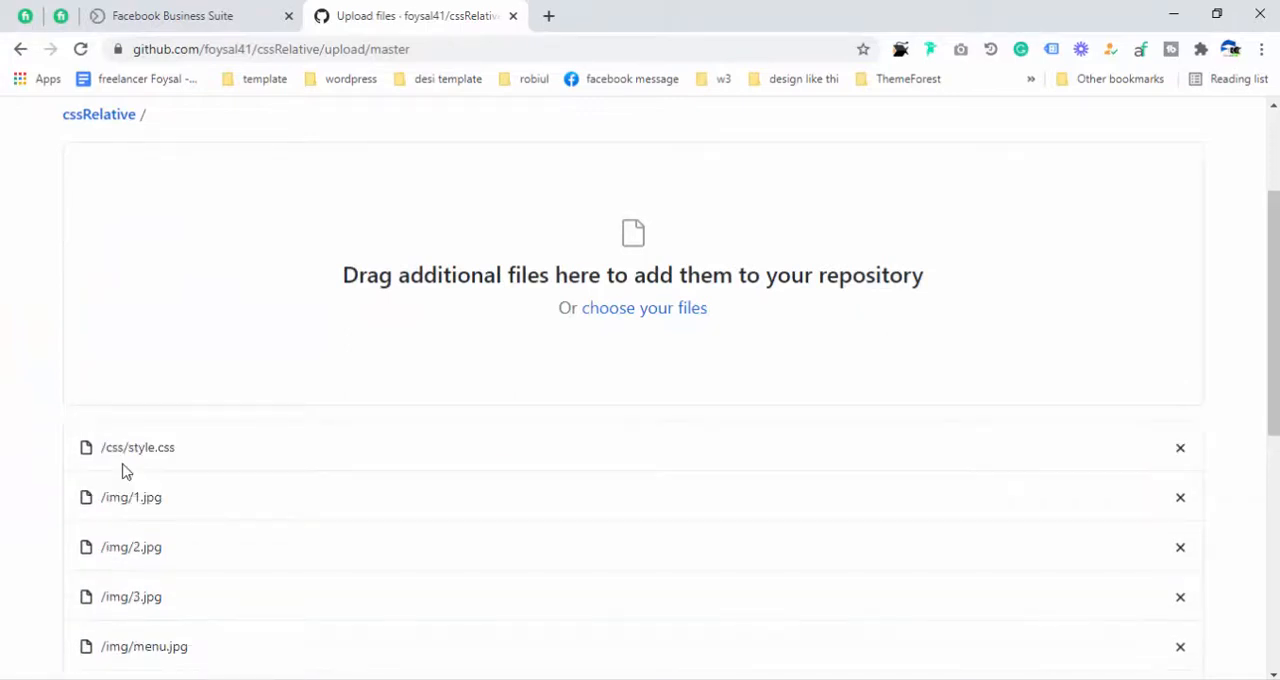
{"action": "scroll", "coordinate": [120, 440], "scroll_direction": "down", "scroll_amount": 4}
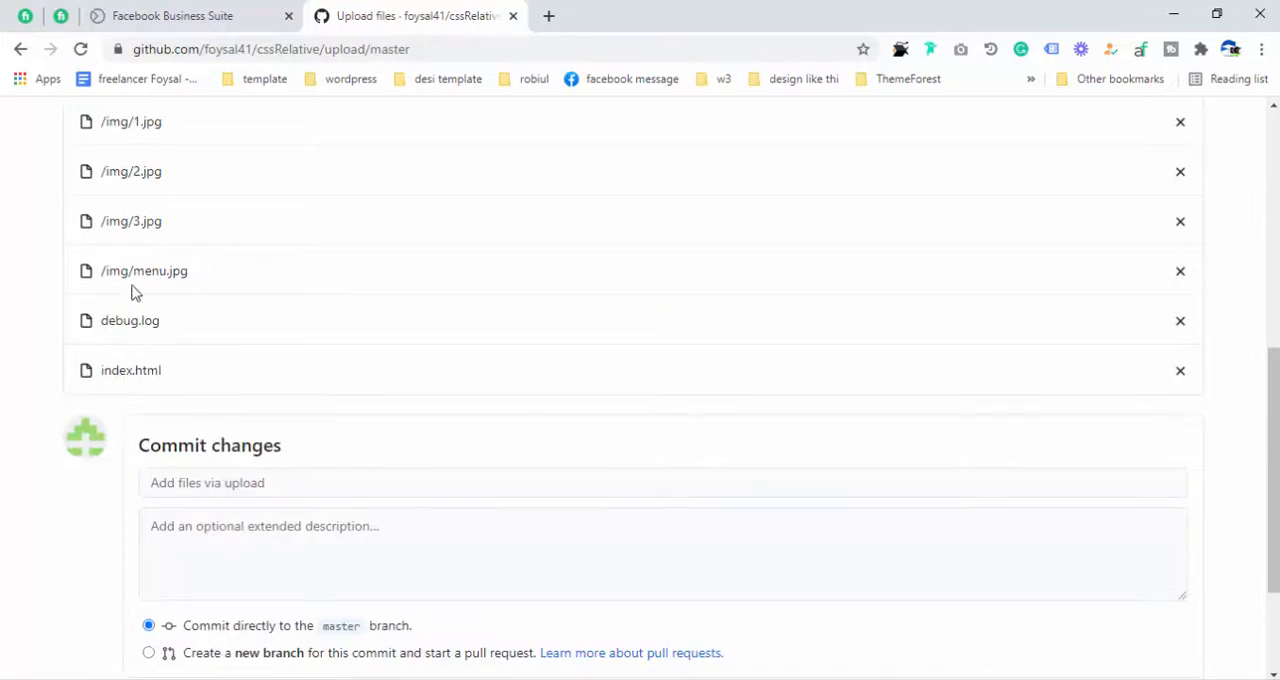
- Compare the contents of the local img folder and the "absolute and relative" folder with the uploaded file list
{"action": "left_click", "coordinate": [1216, 14]}
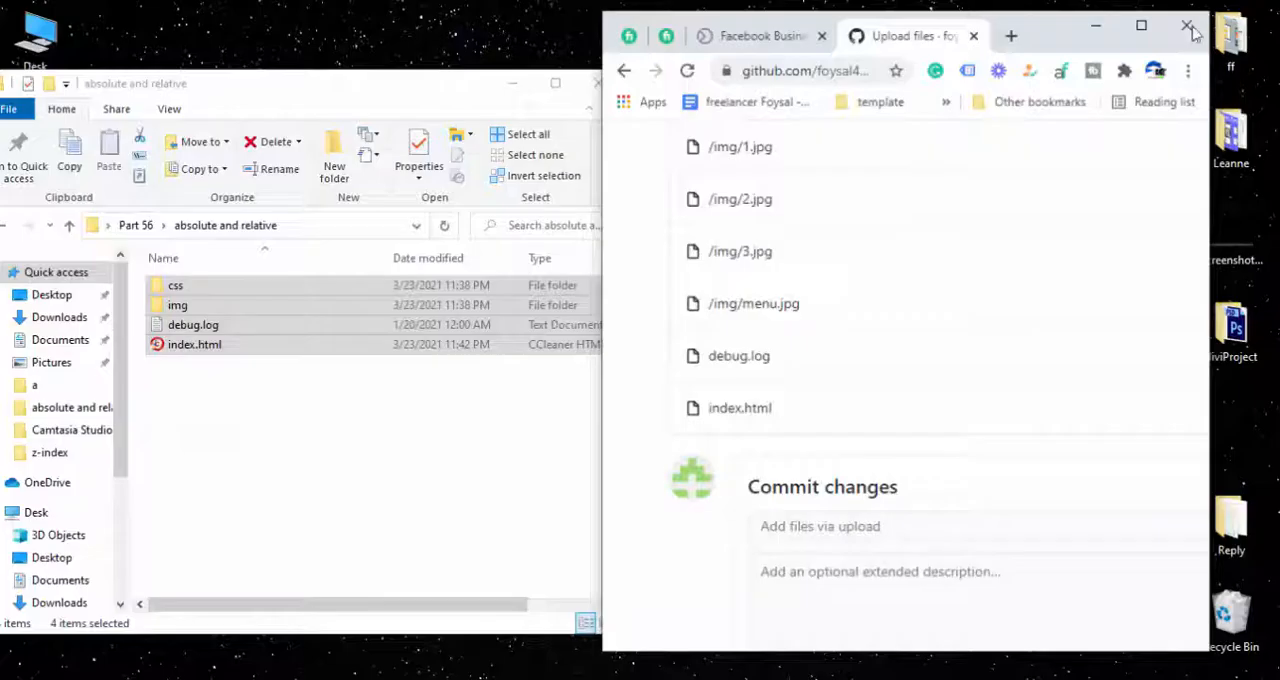
{"action": "double_click", "coordinate": [178, 305]}
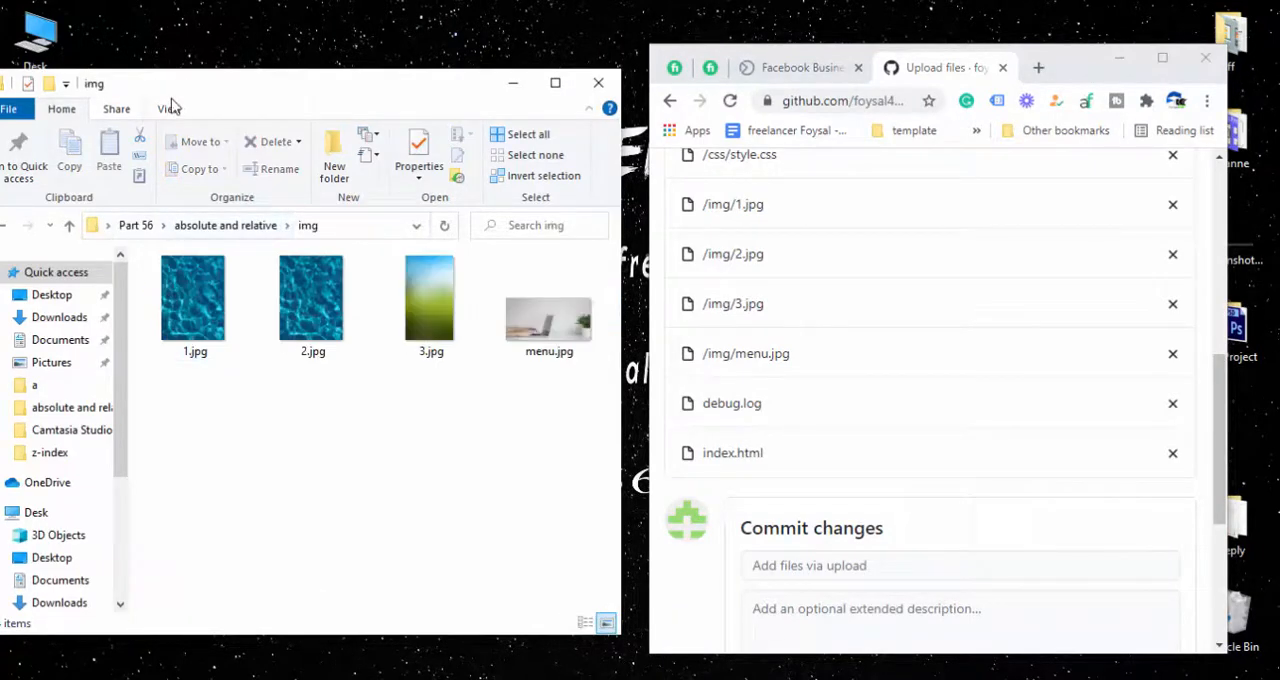
{"action": "left_click_drag", "start_coordinate": [188, 86], "coordinate": [241, 86]}
{"action": "left_click", "coordinate": [55, 224]}
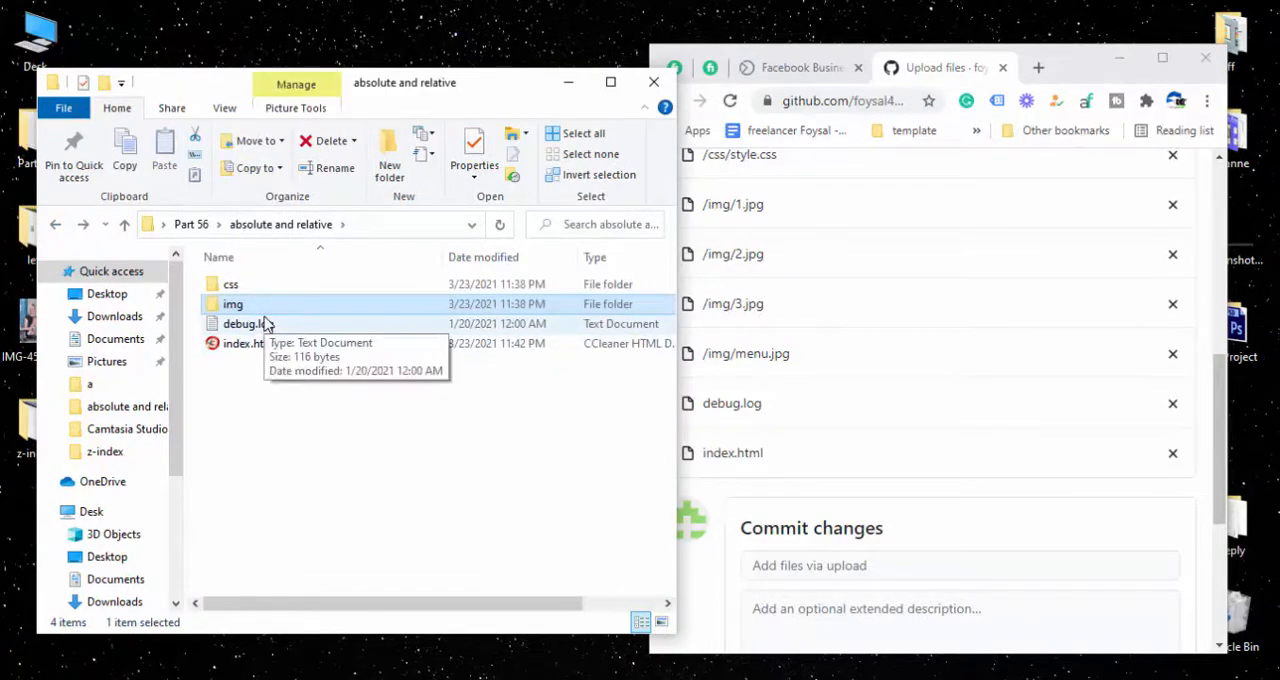
{"action": "left_click_drag", "start_coordinate": [248, 376], "coordinate": [231, 284]}
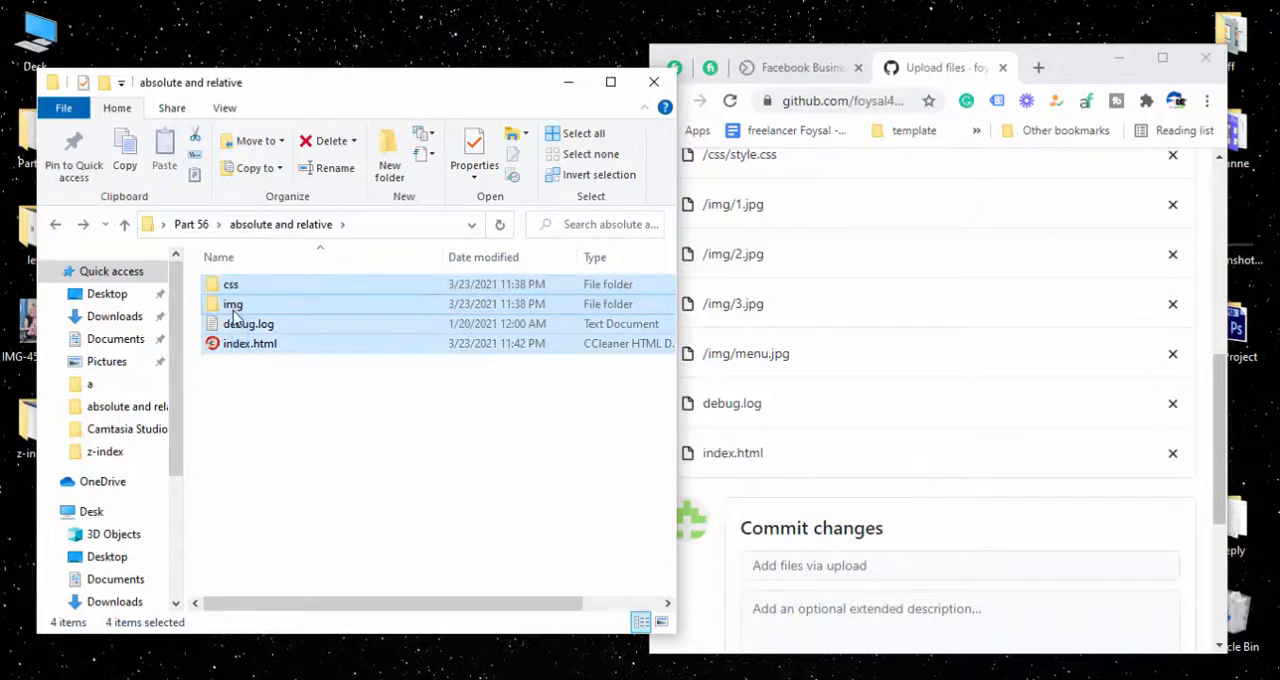
{"action": "left_click", "coordinate": [249, 384]}
- Preview the local index.html in the browser and return to the upload page and folder windows
{"action": "left_click", "coordinate": [248, 350]}
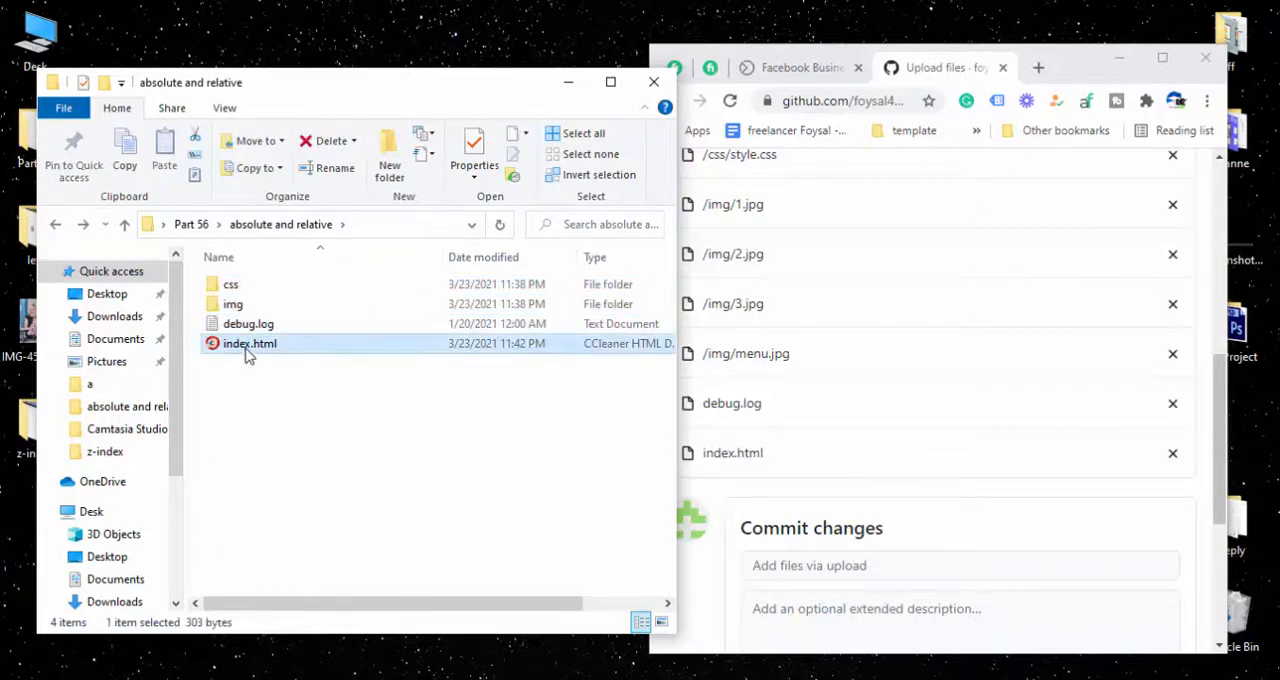
{"action": "double_click", "coordinate": [246, 352]}
{"action": "left_click", "coordinate": [420, 364]}
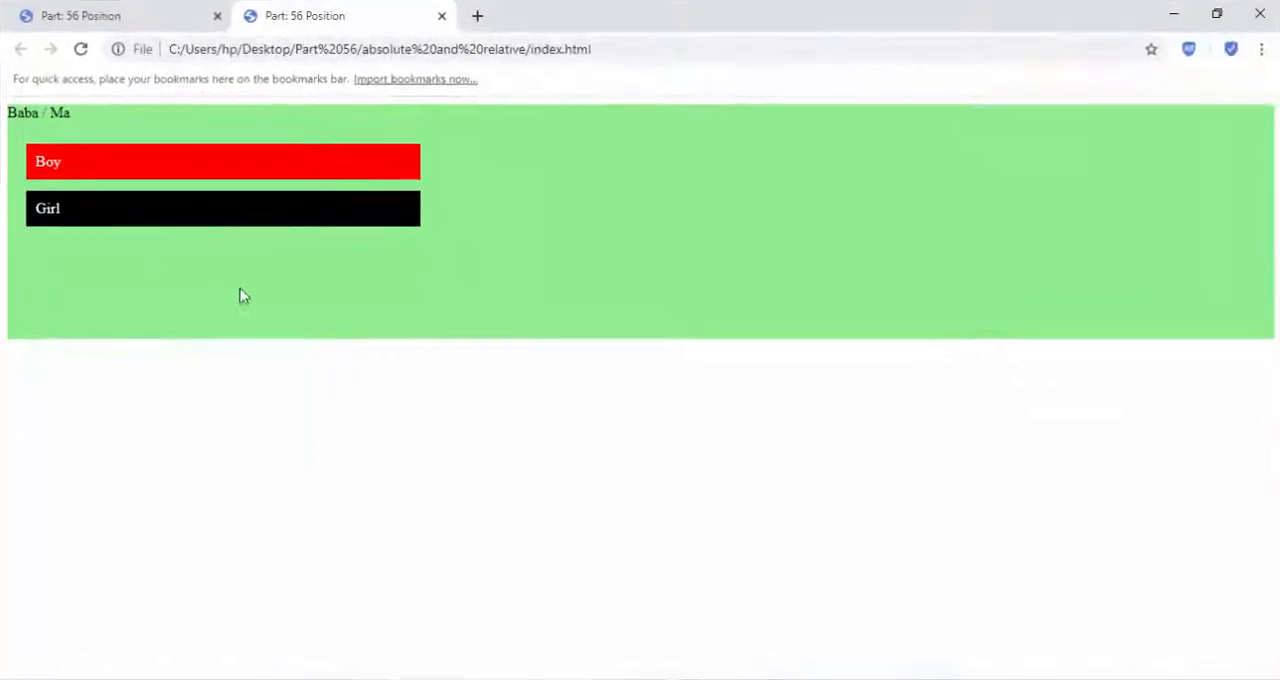
{"action": "left_click", "coordinate": [1180, 16]}
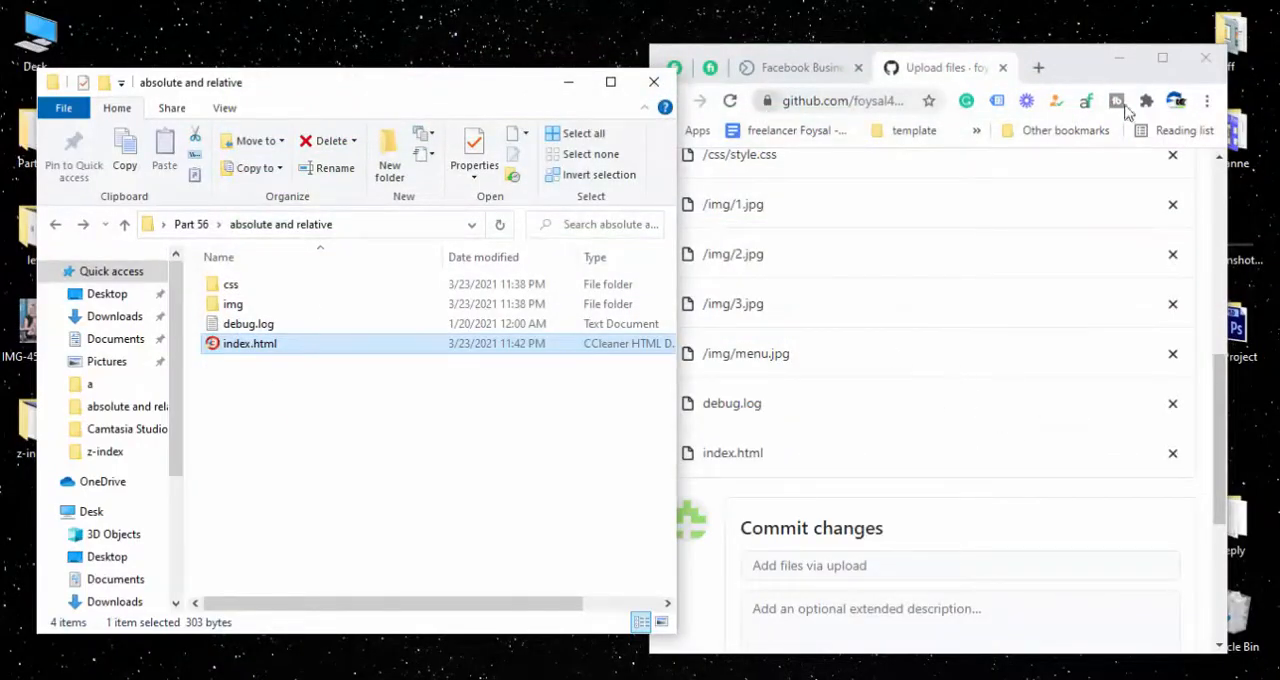
- Commit the uploaded files directly to the master branch with the message "I've upload html css file."
{"action": "left_click", "coordinate": [1163, 62]}
{"action": "left_click", "coordinate": [1163, 62]}
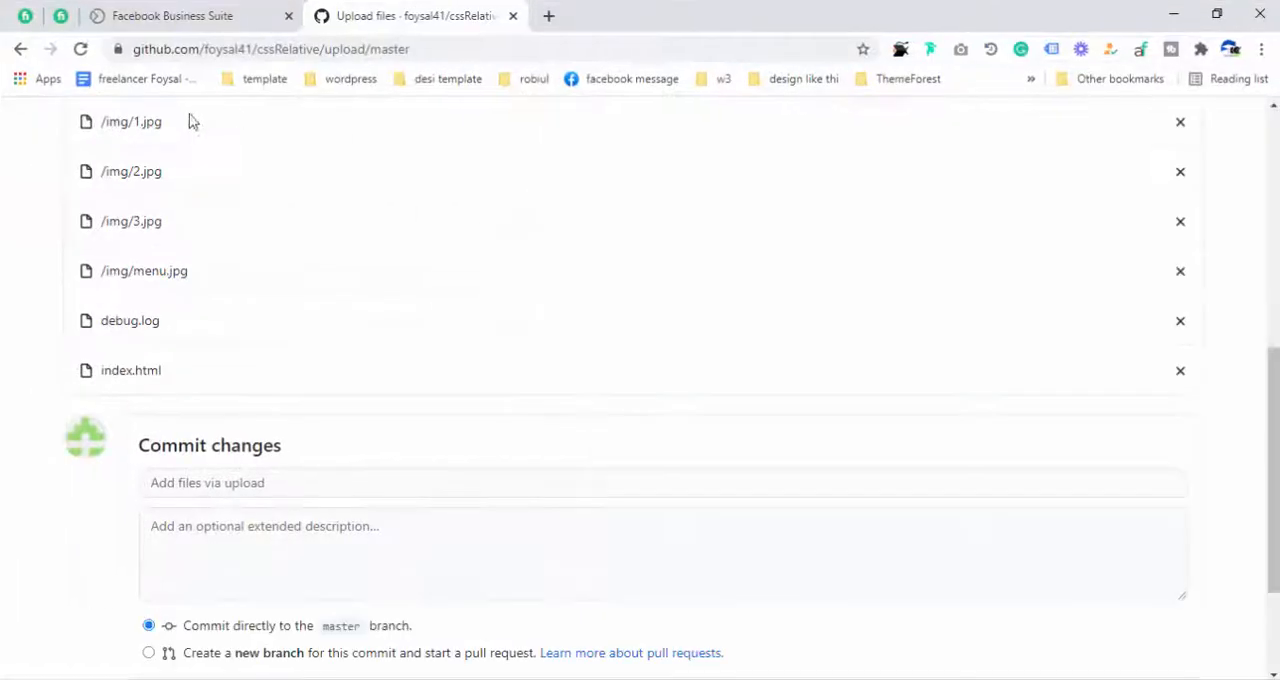
{"action": "scroll", "coordinate": [250, 412], "scroll_direction": "down", "scroll_amount": 3}
{"action": "left_click", "coordinate": [236, 314]}
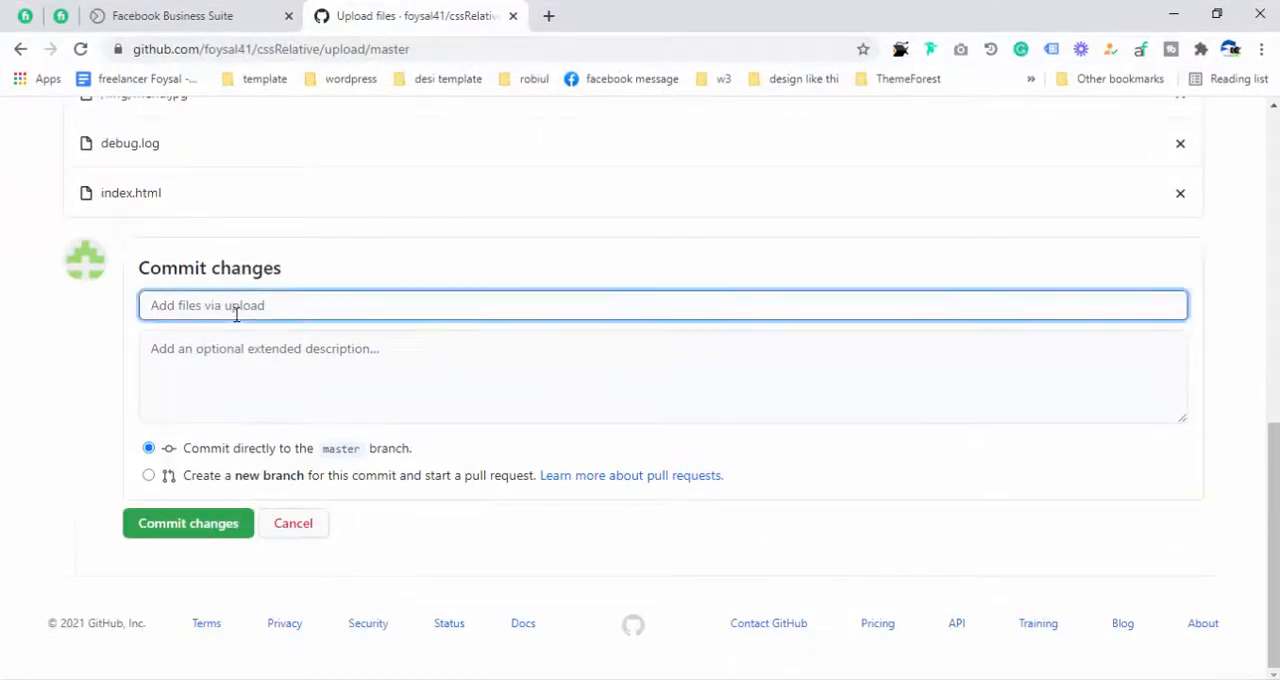
{"action": "type", "text": "I've upload html css file."}
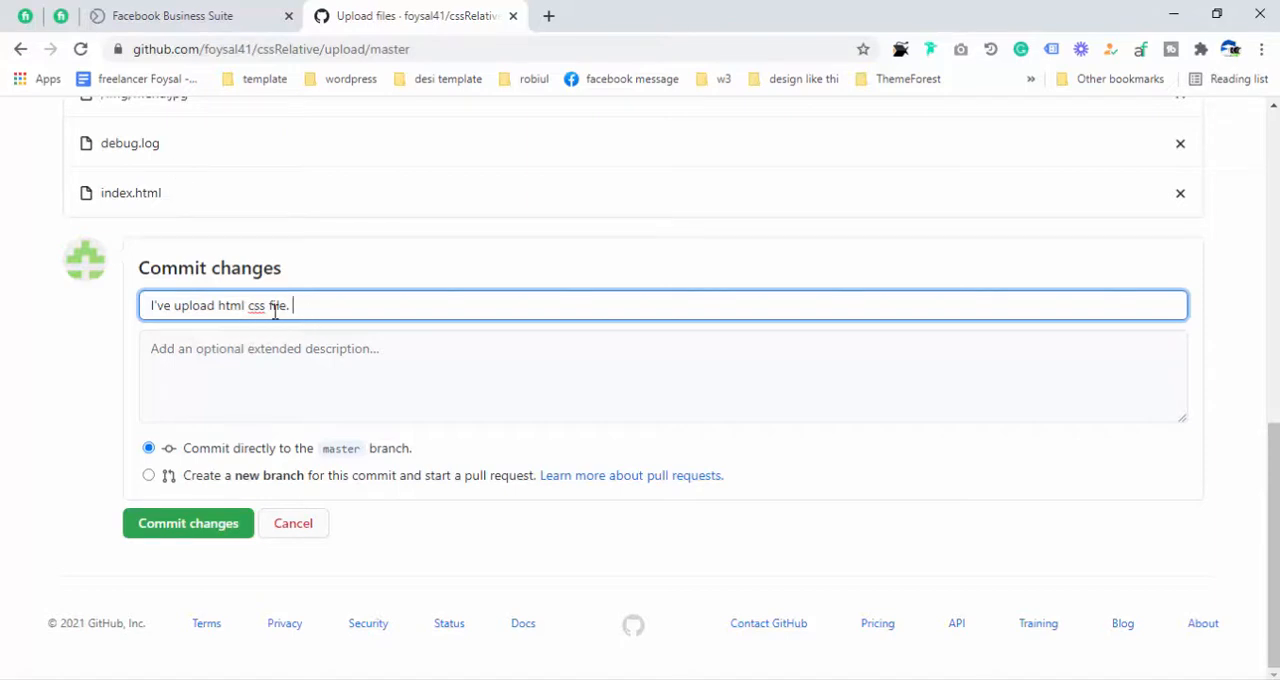
{"action": "left_click", "coordinate": [208, 537]}
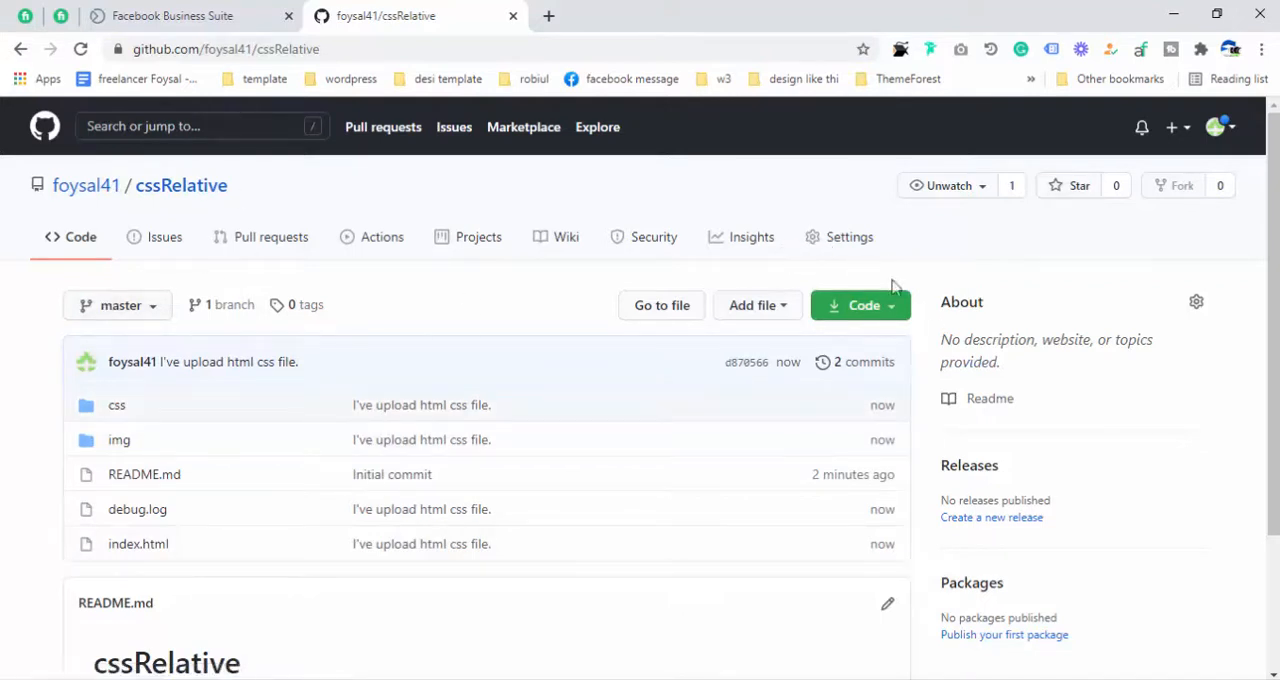
- In the repository settings, set the GitHub Pages source to the master branch with the / (root) folder and save it
{"action": "left_click", "coordinate": [831, 248]}
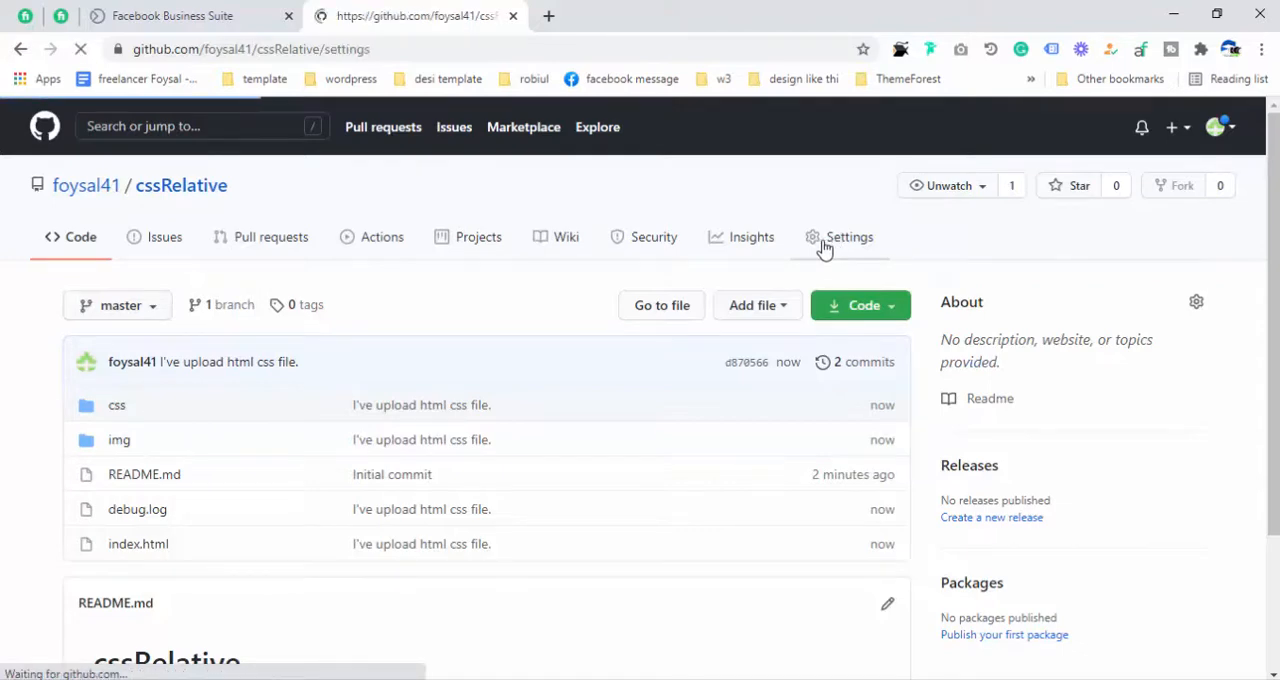
{"action": "scroll", "coordinate": [663, 377], "scroll_direction": "down", "scroll_amount": 15}
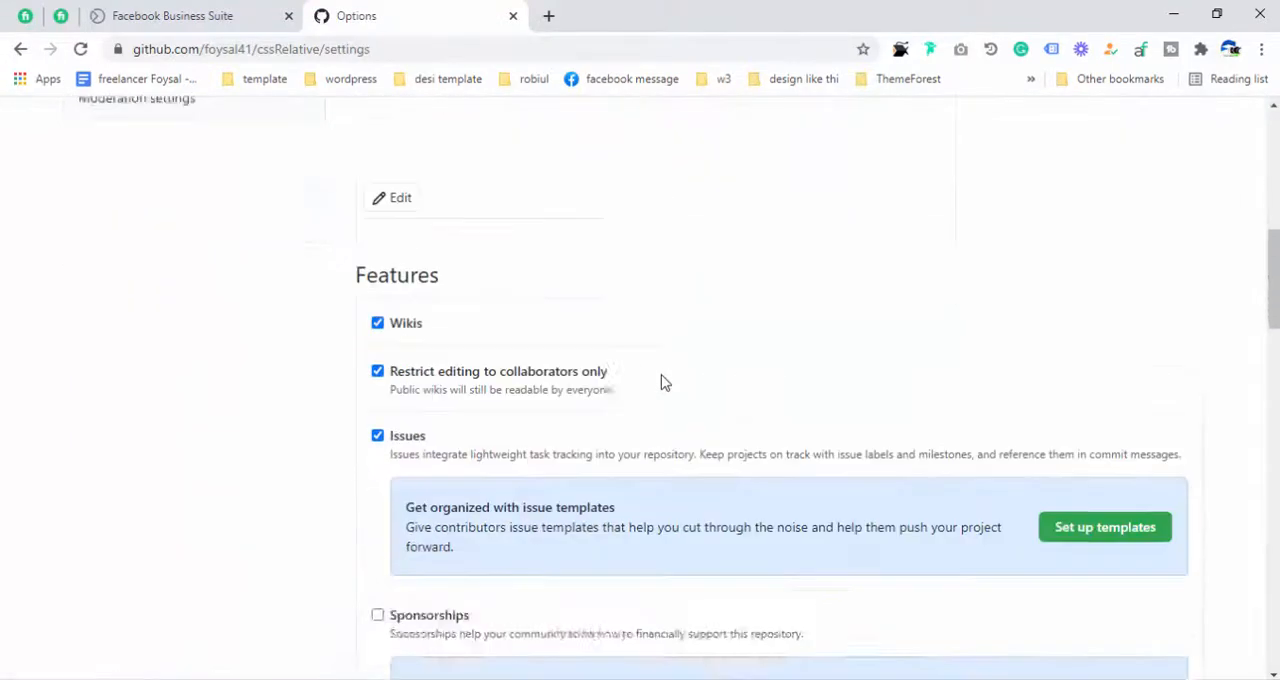
{"action": "scroll", "coordinate": [660, 383], "scroll_direction": "down", "scroll_amount": 12}
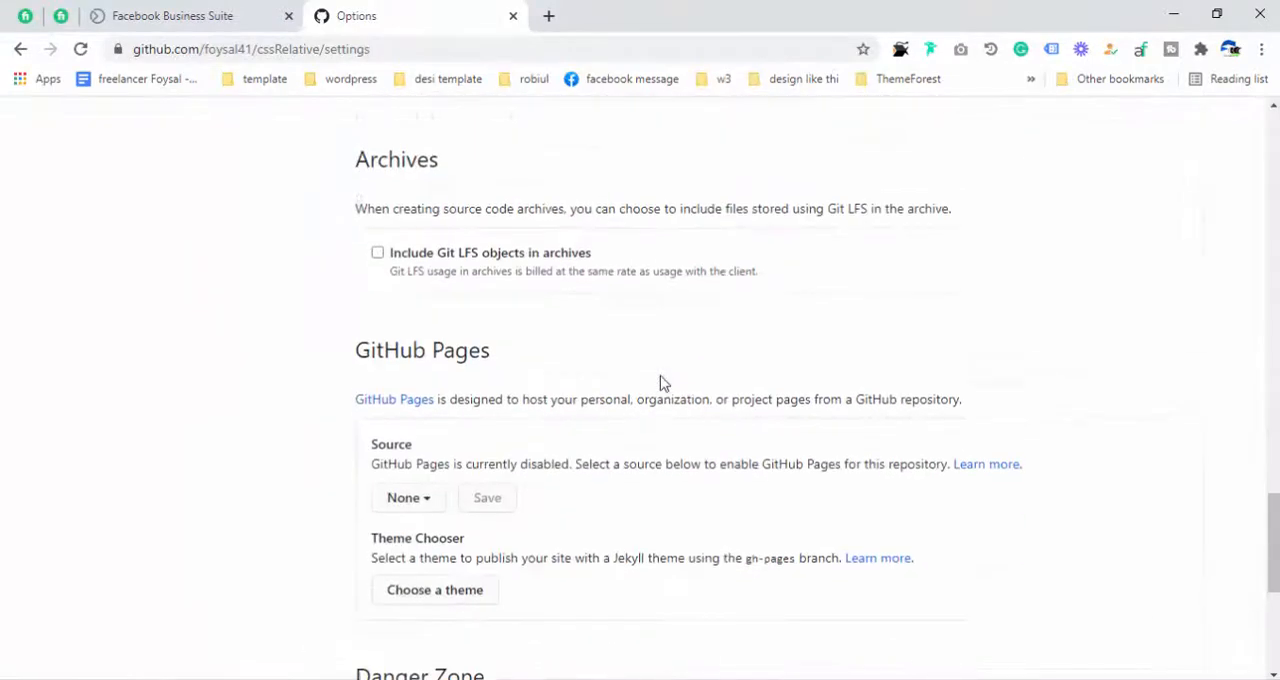
{"action": "scroll", "coordinate": [660, 383], "scroll_direction": "up", "scroll_amount": 2}
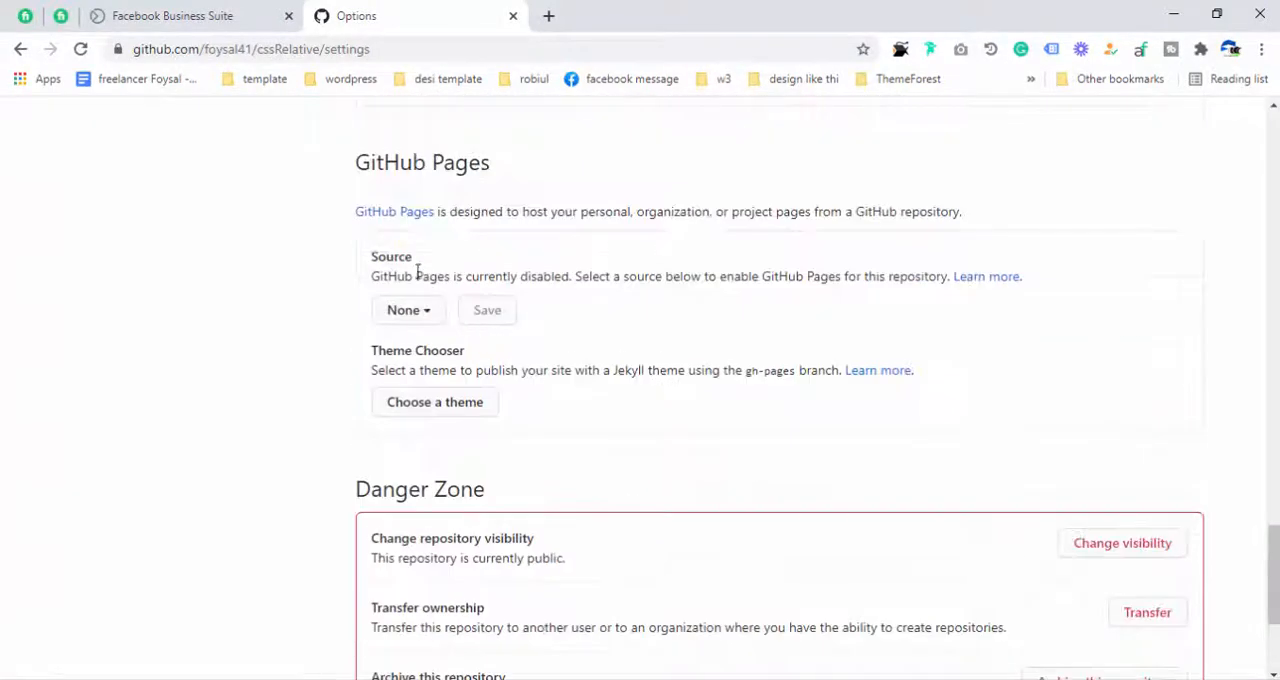
{"action": "left_click_drag", "start_coordinate": [354, 160], "coordinate": [671, 423]}
{"action": "left_click", "coordinate": [252, 314]}
{"action": "left_click", "coordinate": [416, 316]}
{"action": "left_click", "coordinate": [445, 430]}
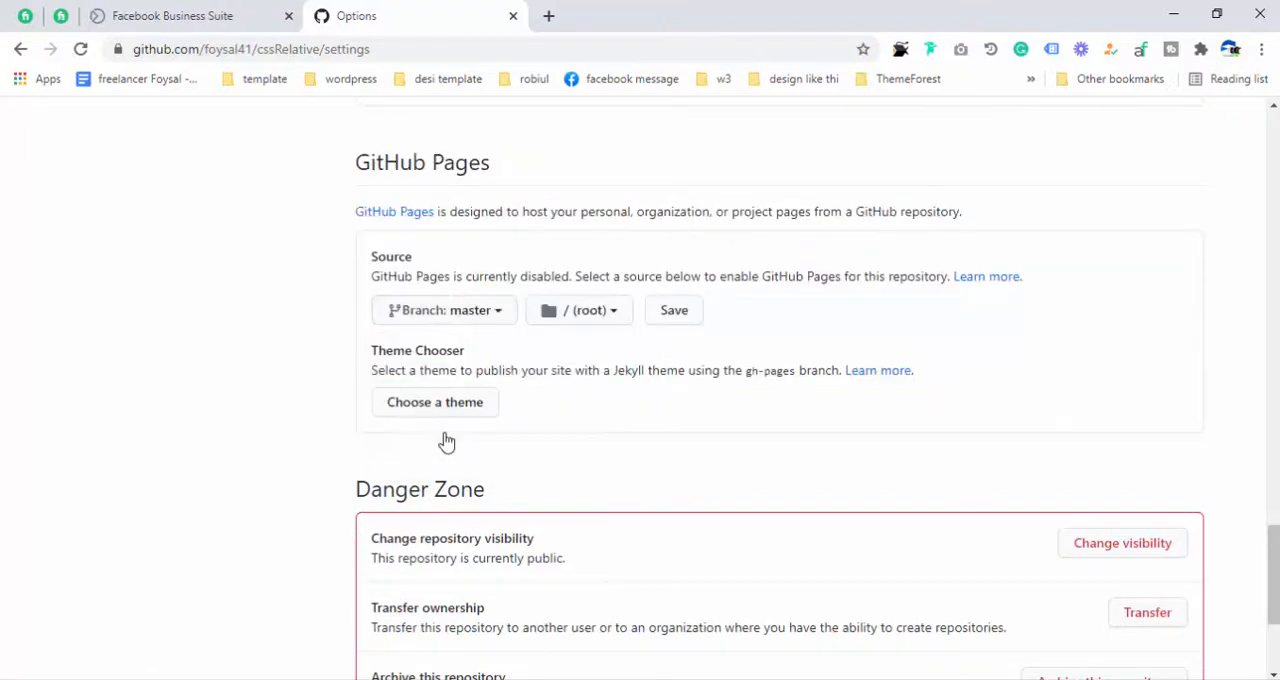
{"action": "left_click", "coordinate": [676, 316]}
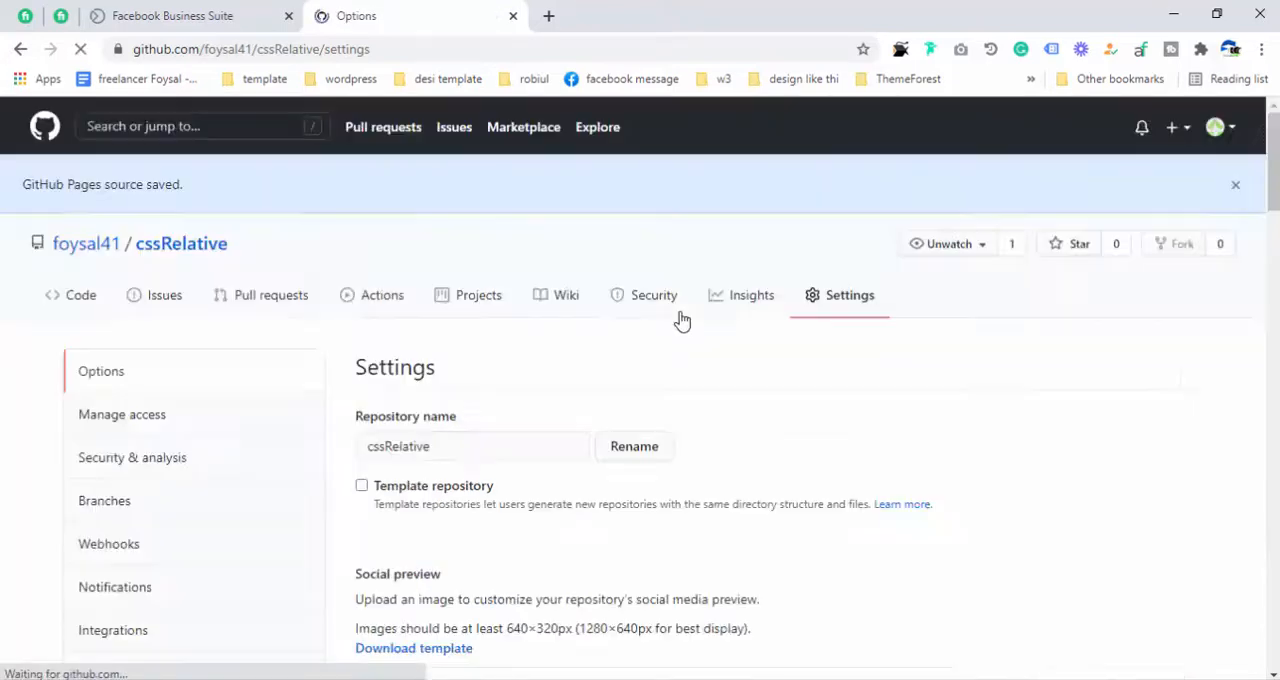
- Return to the GitHub Pages section, choose the master branch with the / (root) folder as source again, and save
{"action": "scroll", "coordinate": [667, 368], "scroll_direction": "down", "scroll_amount": 15}
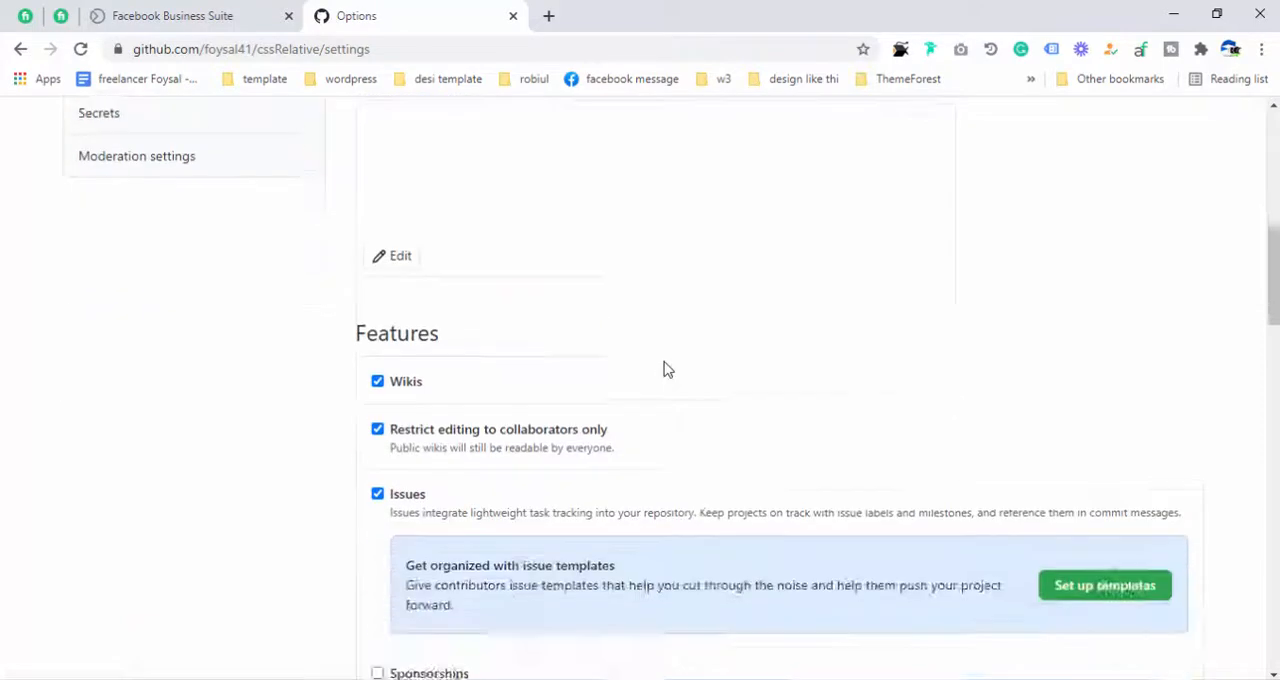
{"action": "scroll", "coordinate": [665, 368], "scroll_direction": "down", "scroll_amount": 10}
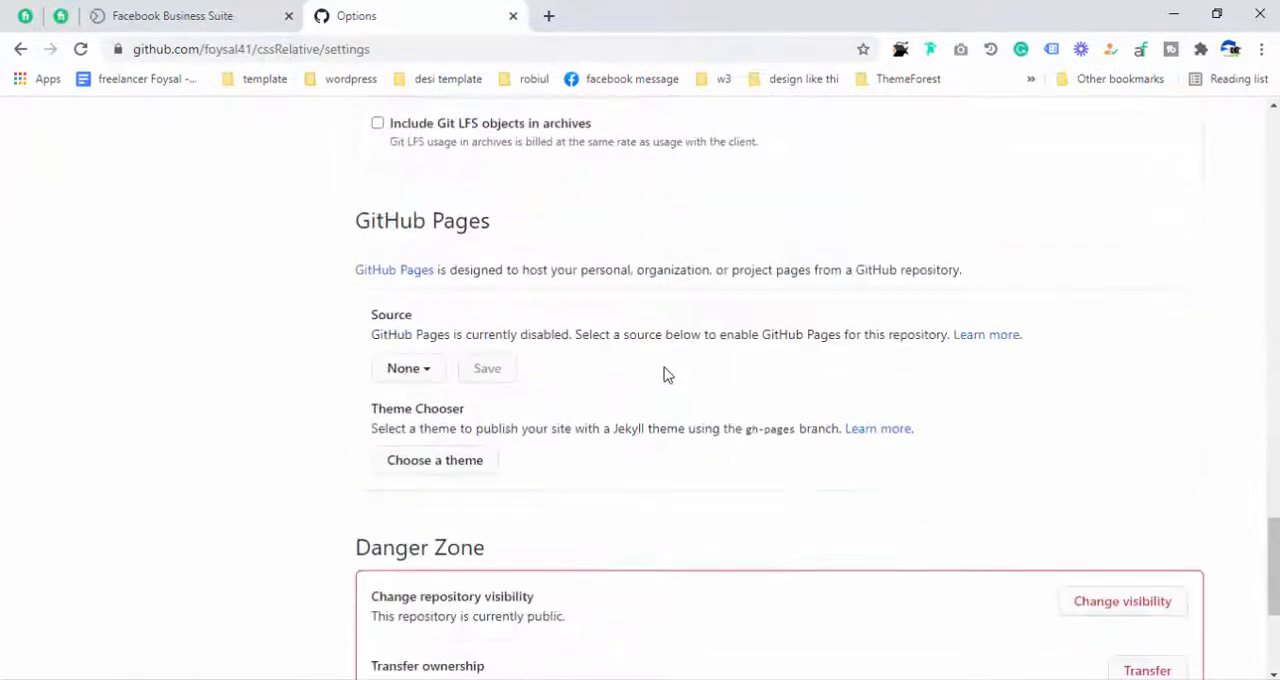
{"action": "scroll", "coordinate": [665, 368], "scroll_direction": "up", "scroll_amount": 2}
{"action": "scroll", "coordinate": [665, 368], "scroll_direction": "up", "scroll_amount": 2}
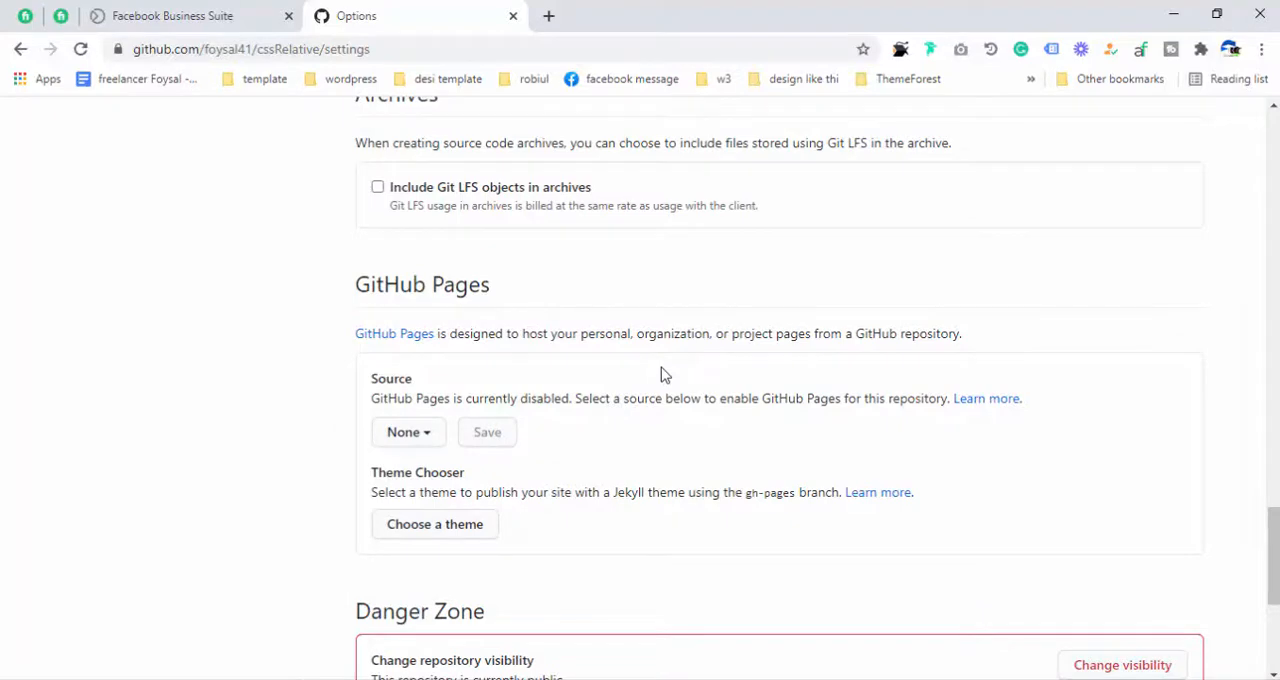
{"action": "scroll", "coordinate": [661, 375], "scroll_direction": "up", "scroll_amount": 15}
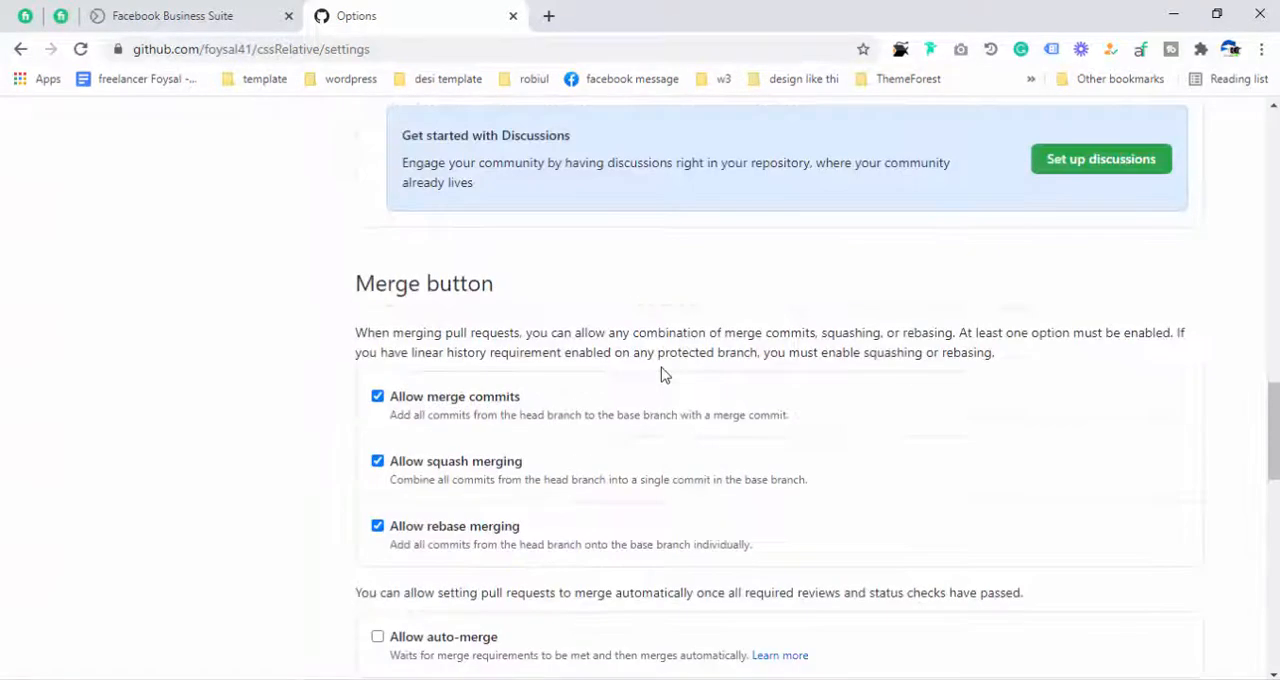
{"action": "scroll", "coordinate": [660, 374], "scroll_direction": "down", "scroll_amount": 15}
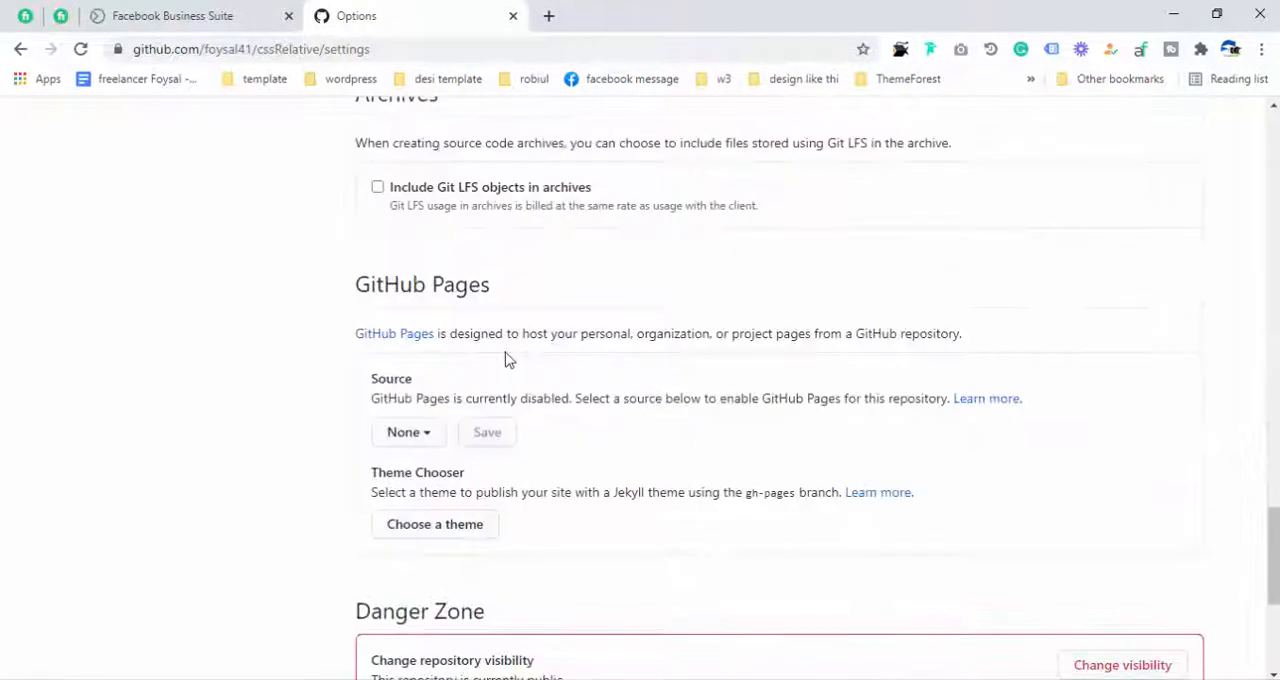
{"action": "left_click", "coordinate": [416, 434]}
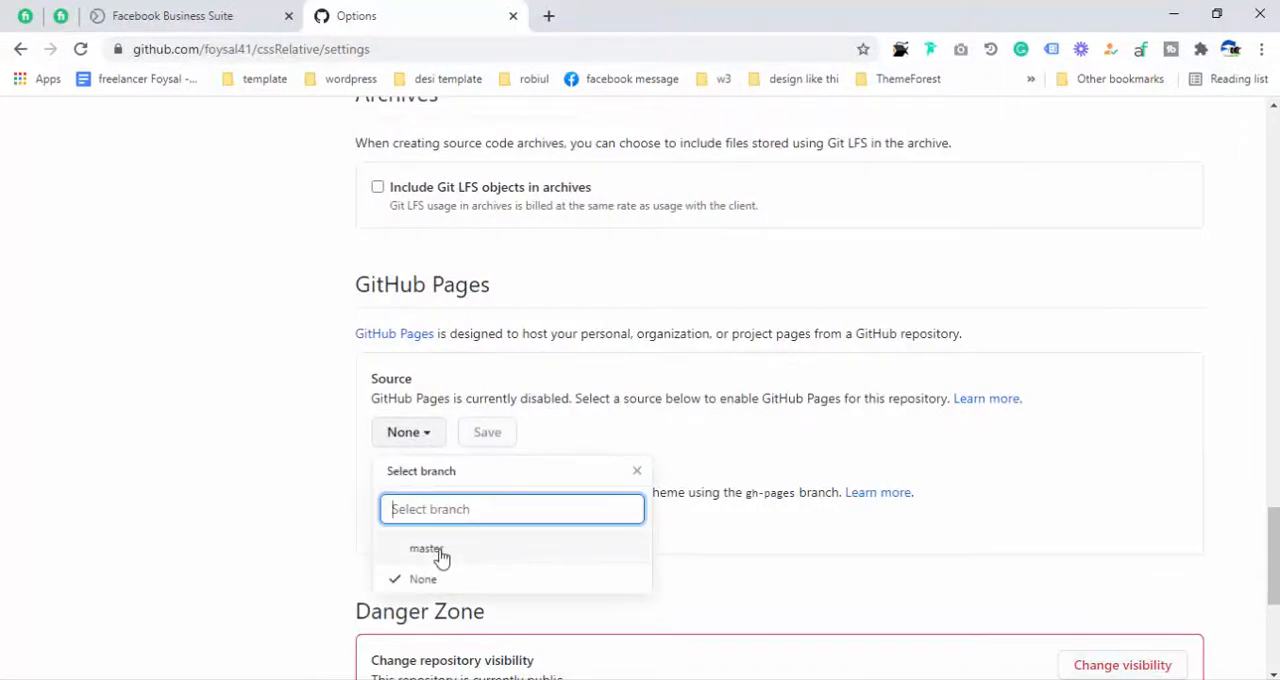
{"action": "left_click", "coordinate": [427, 550]}
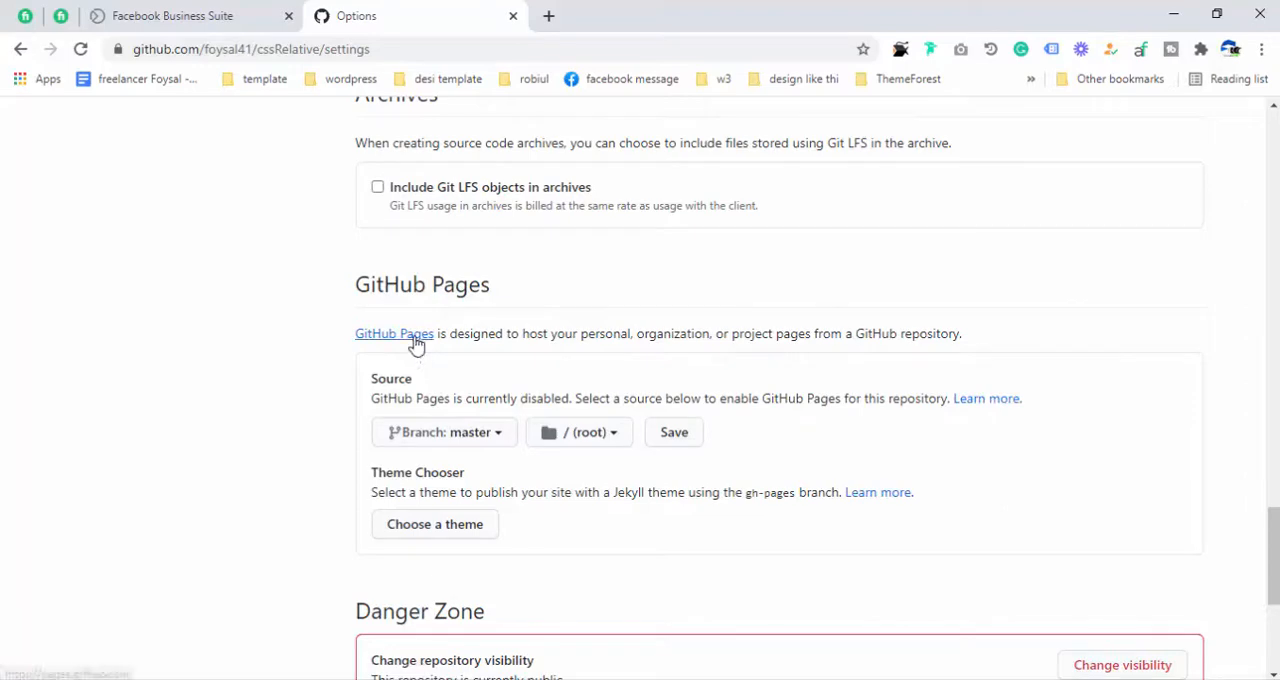
{"action": "left_click", "coordinate": [672, 442]}
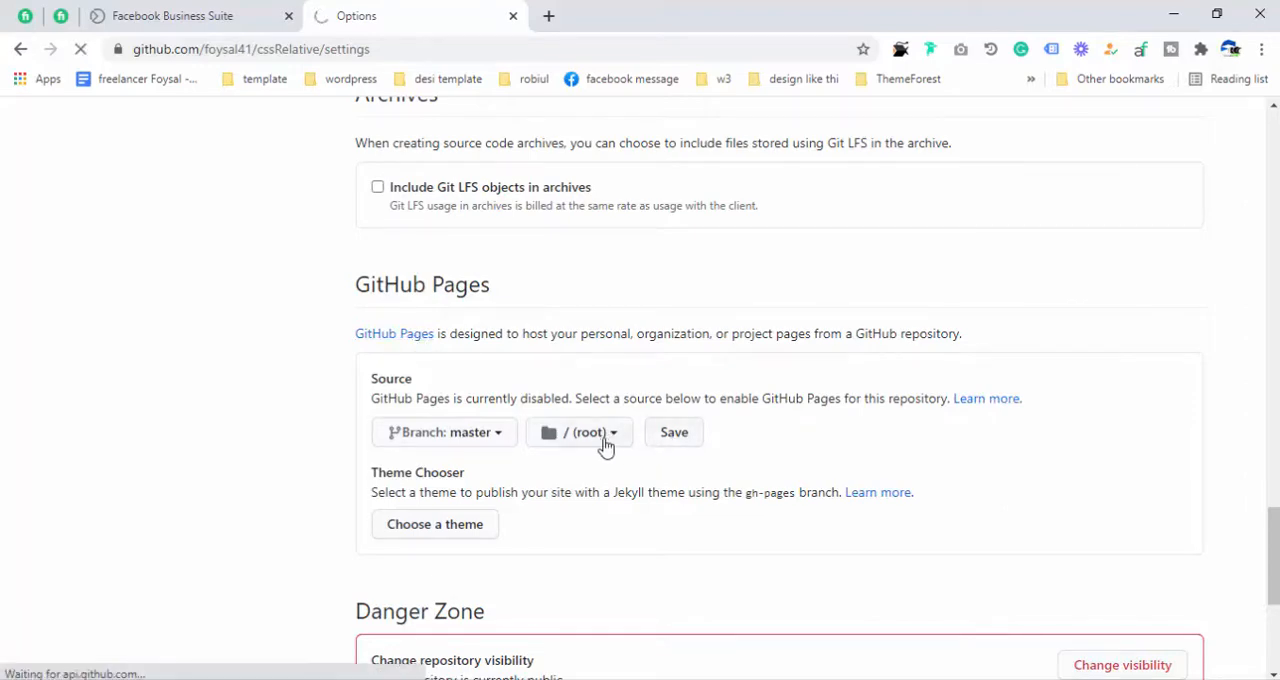
- Open the published cssRelative site in a new tab and check it against the site link in the GitHub Pages settings
{"action": "scroll", "coordinate": [606, 436], "scroll_direction": "down", "scroll_amount": 10}
{"action": "scroll", "coordinate": [601, 441], "scroll_direction": "down", "scroll_amount": 6}
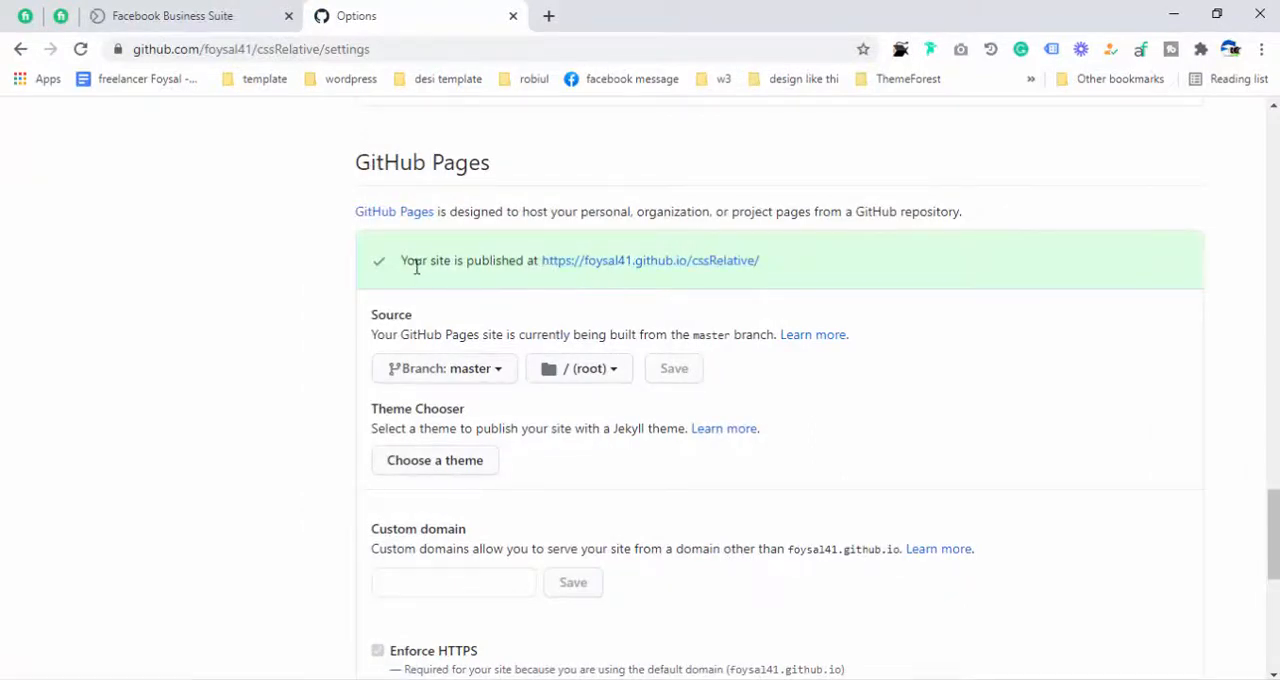
{"action": "middle_click", "coordinate": [645, 262]}
{"action": "left_click", "coordinate": [616, 28]}
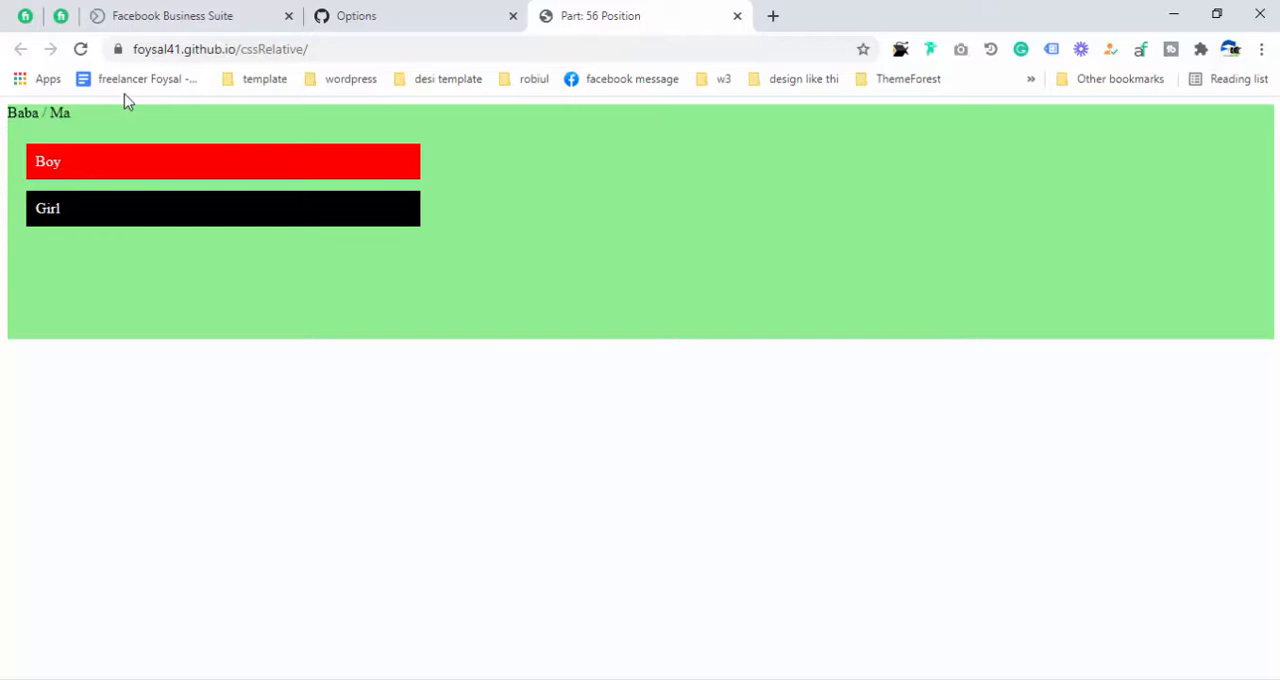
{"action": "left_click", "coordinate": [392, 16]}
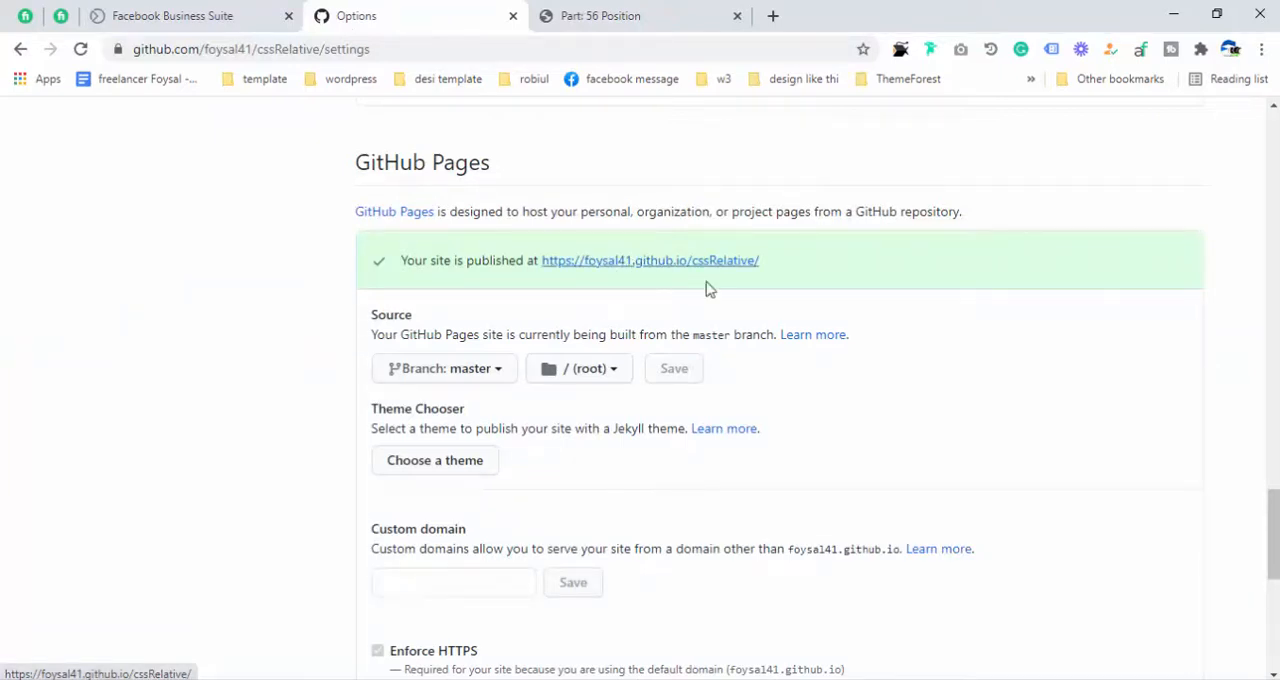
{"action": "left_click", "coordinate": [656, 25]}
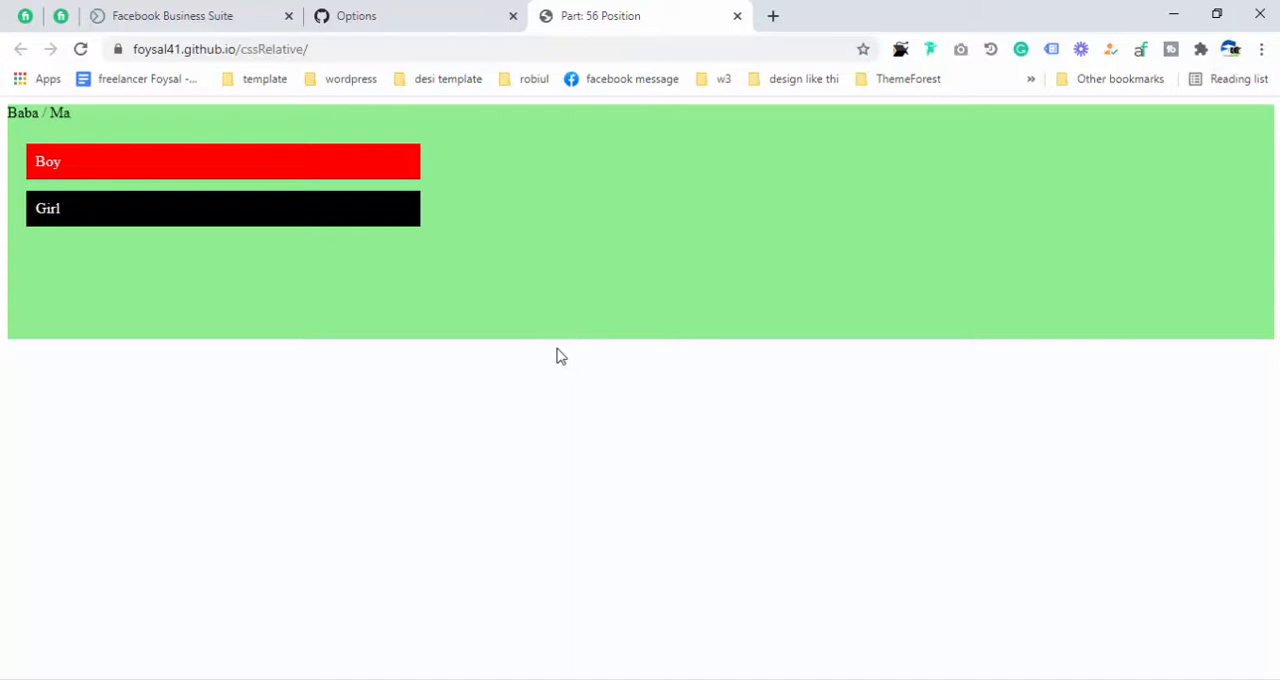
- Highlight the full web address of the published cssRelative page, then return focus to the page
{"action": "left_click", "coordinate": [331, 52]}
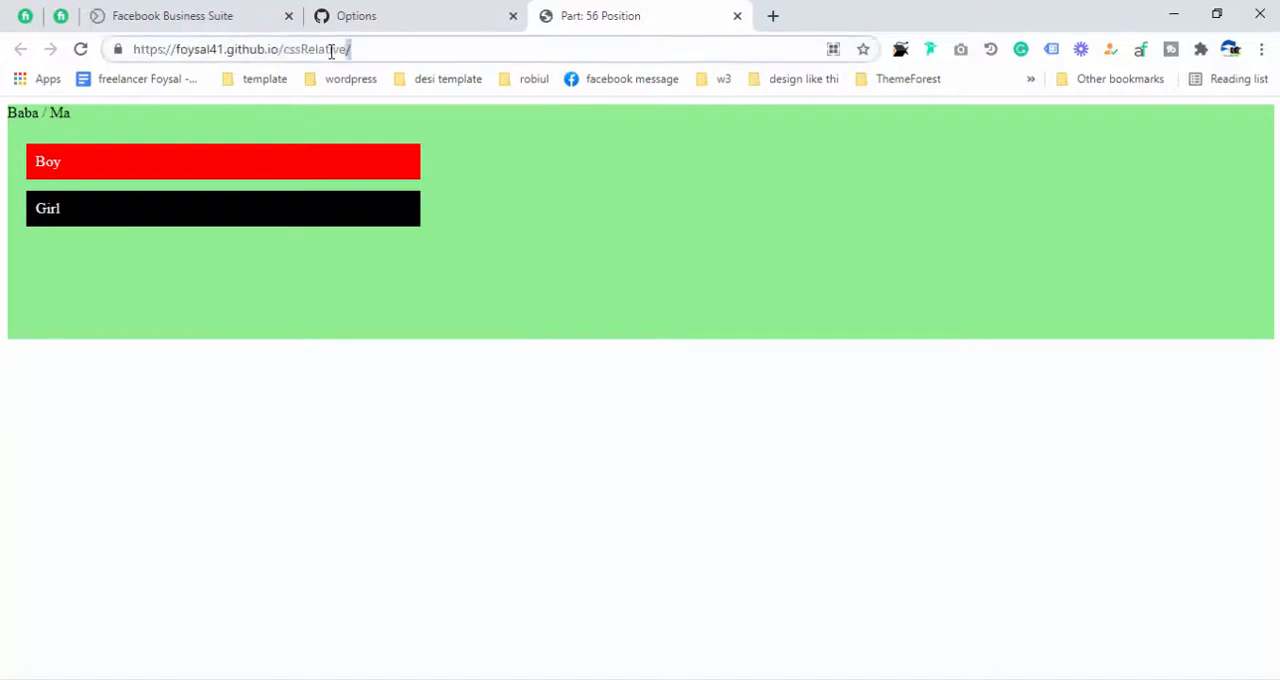
{"action": "double_click", "coordinate": [330, 50]}
{"action": "key", "text": "ctrl+a"}
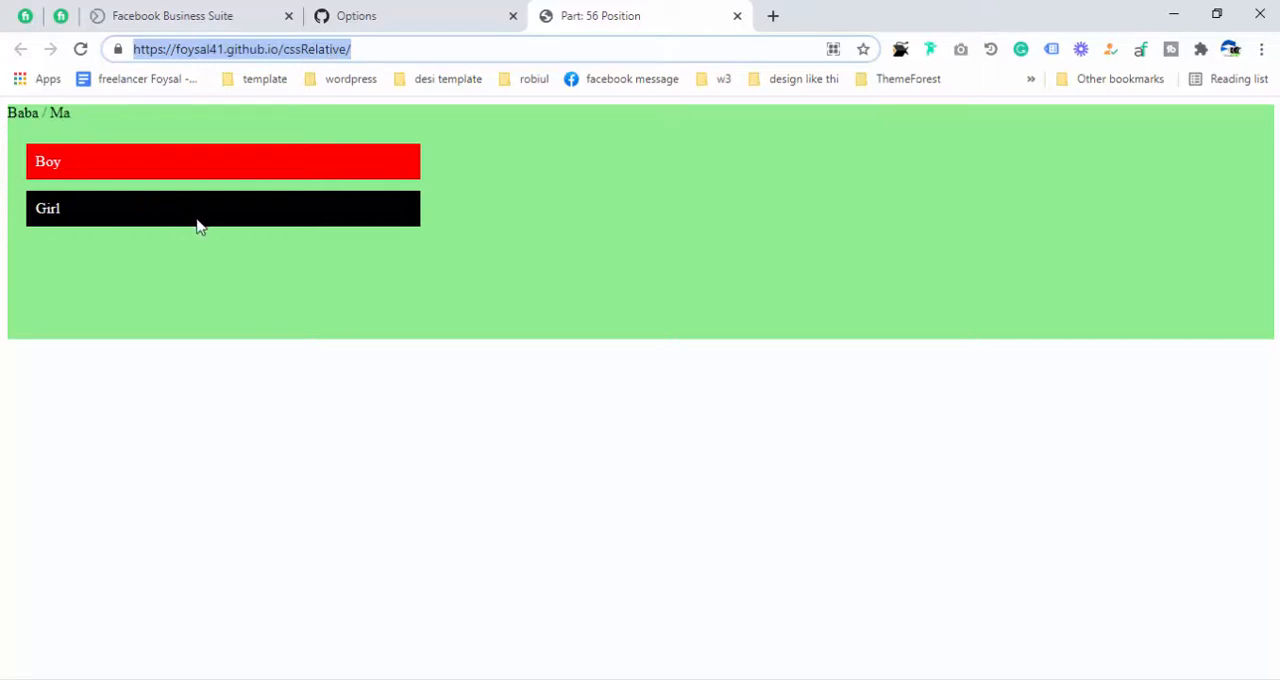
{"action": "left_click", "coordinate": [211, 292]}
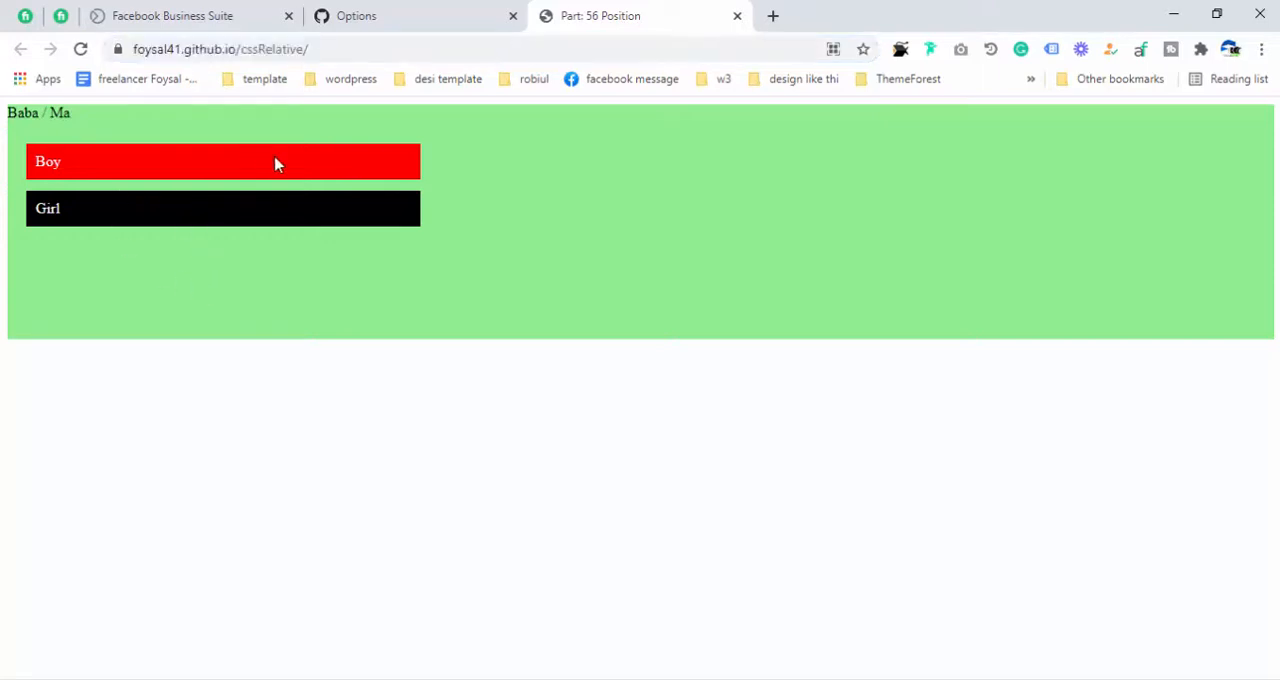